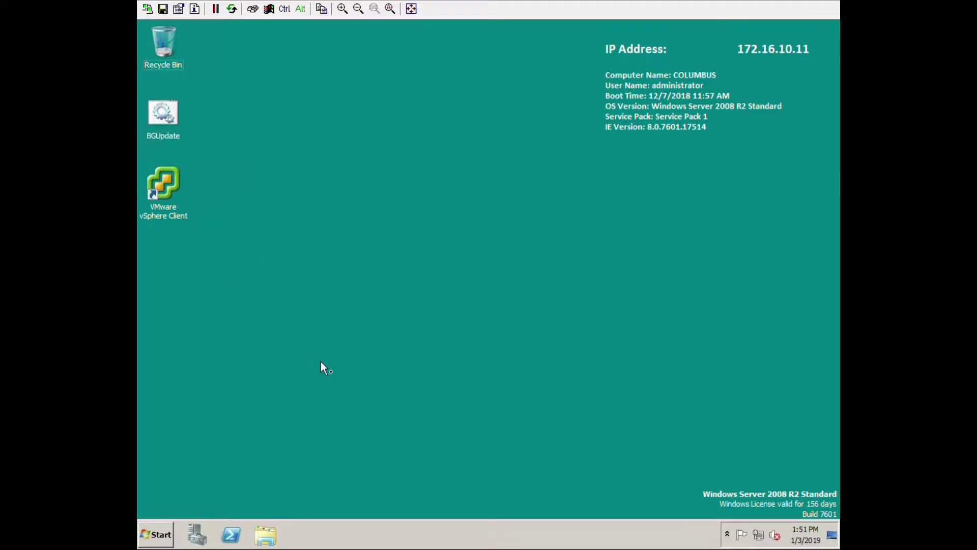
Launch the vCenter Installer from DVD Drive (D:) VMware VIM in the Computer window.
{"action": "left_click", "coordinate": [155, 533]}
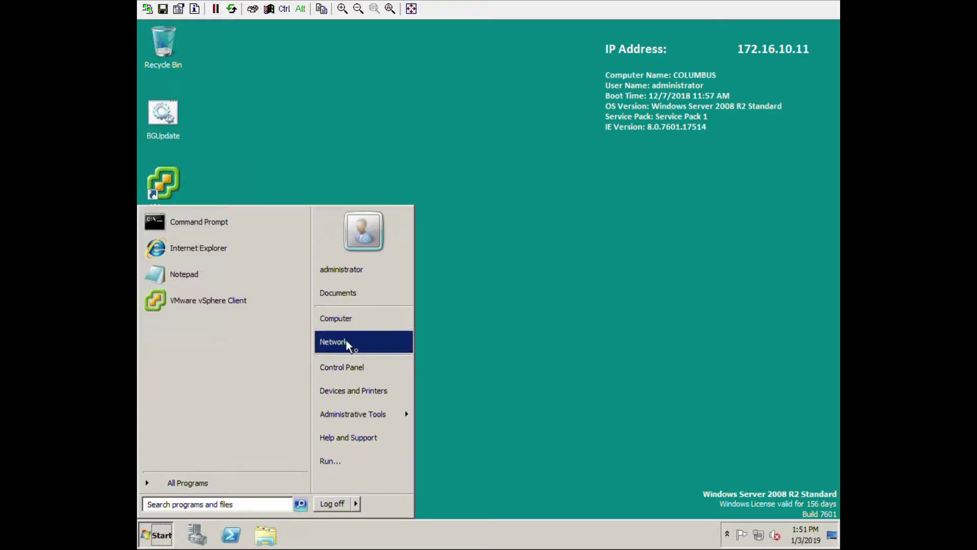
{"action": "left_click", "coordinate": [351, 320]}
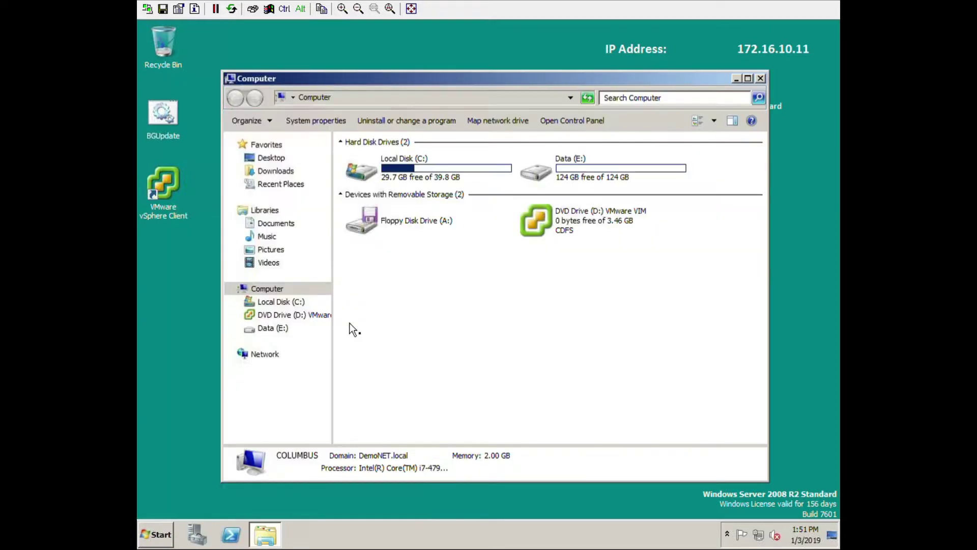
{"action": "double_click", "coordinate": [557, 222]}
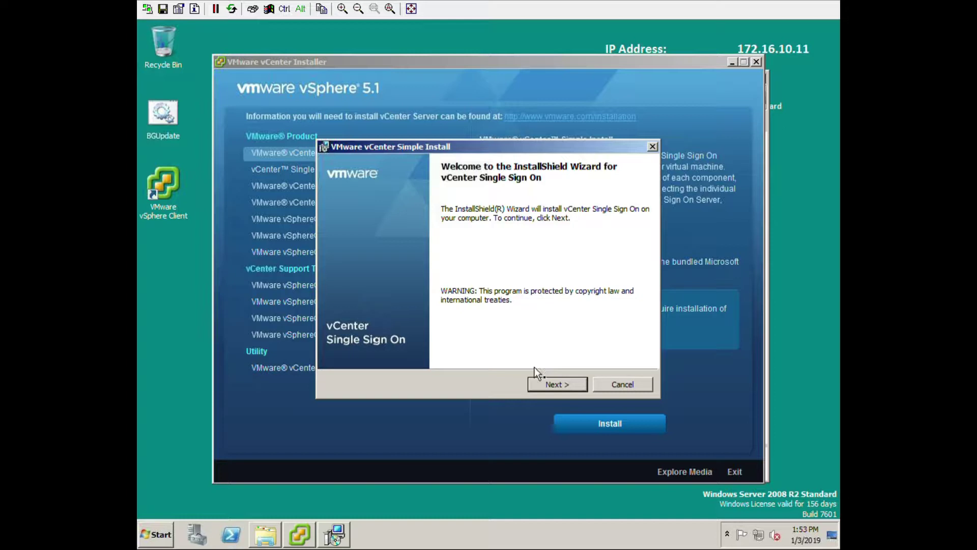
Get past the Single Sign On welcome and patent pages and accept the license terms.
{"action": "left_click", "coordinate": [557, 385]}
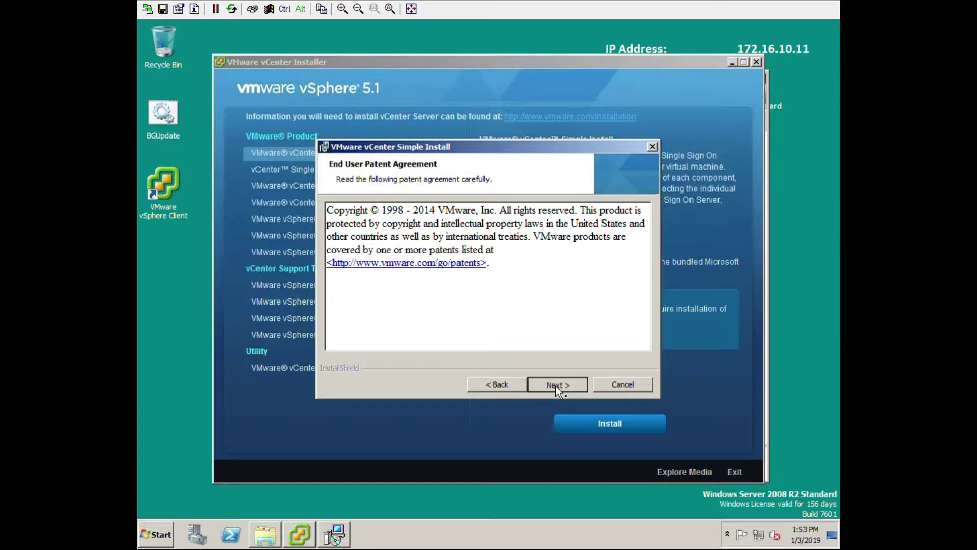
{"action": "left_click", "coordinate": [555, 386]}
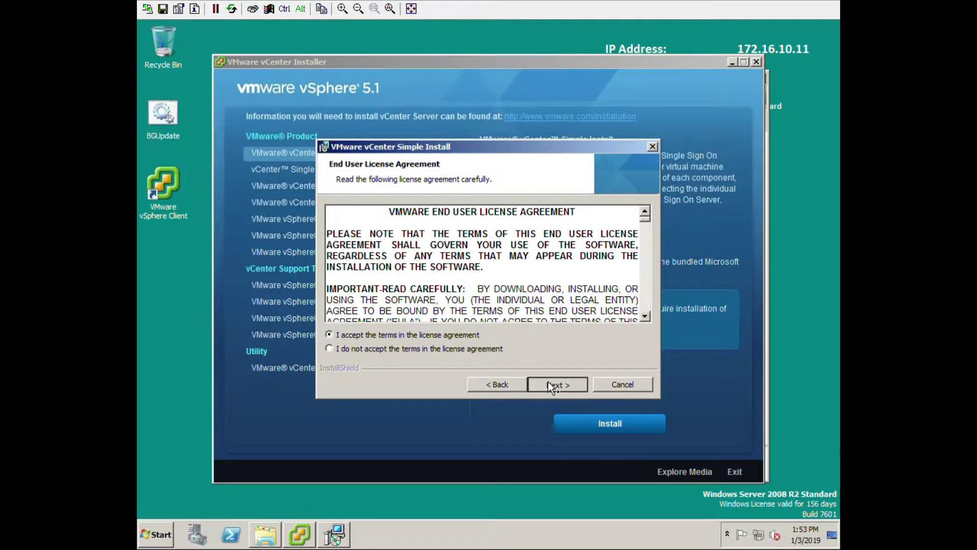
{"action": "left_click", "coordinate": [548, 381]}
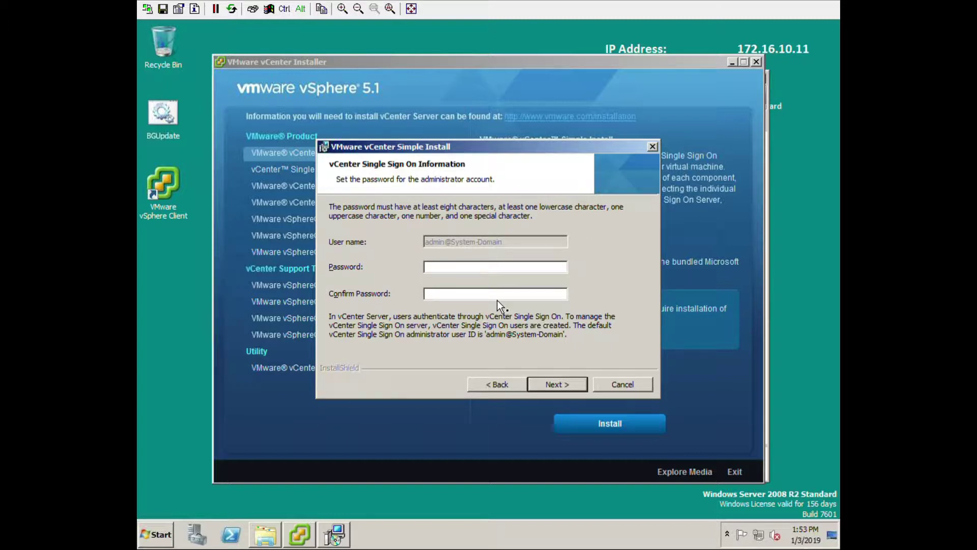
Enter and confirm the Single Sign On administrator password.
{"action": "type", "text": "VMware1!!!"}
{"action": "key", "text": "Tab"}
{"action": "type", "text": "VMware12"}
{"action": "left_click", "coordinate": [561, 386]}
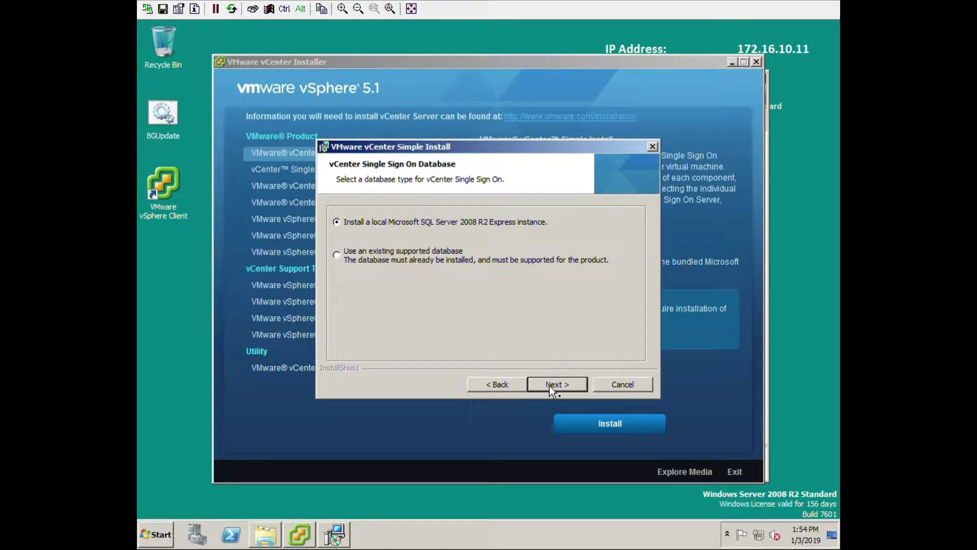
Keep the local SQL Server Express database and fill in the DBA and database user passwords.
{"action": "left_click", "coordinate": [549, 386]}
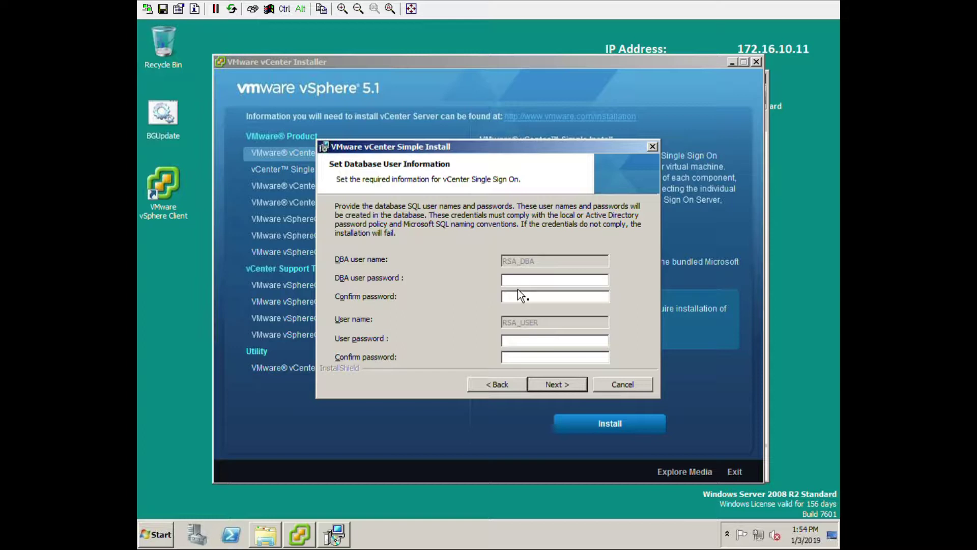
{"action": "type", "text": "pass!•••••••••••"}
{"action": "key", "text": "Tab"}
{"action": "type", "text": "••••••••••"}
{"action": "key", "text": "Tab"}
{"action": "type", "text": "••••••••••"}
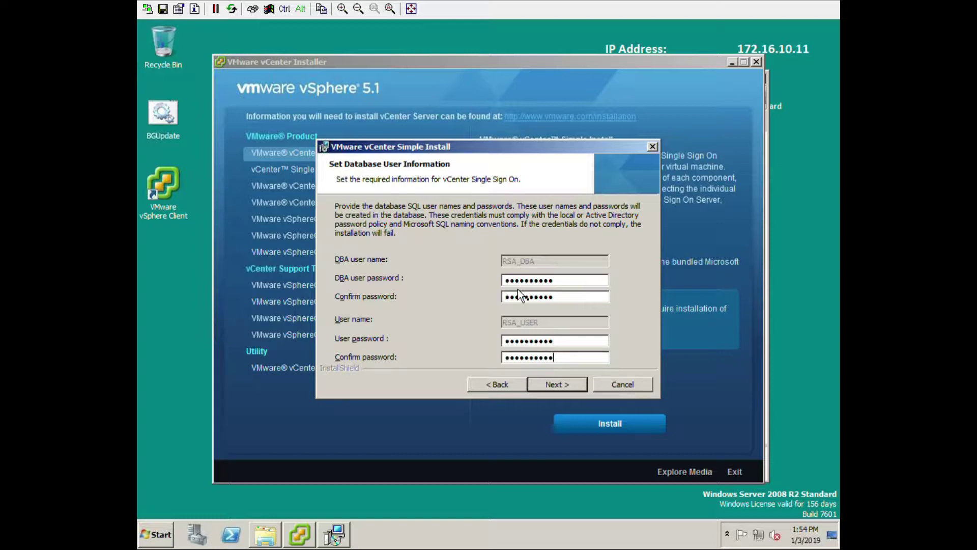
Accept the suggested fully qualified domain name and keep the network service account.
{"action": "left_click", "coordinate": [558, 385]}
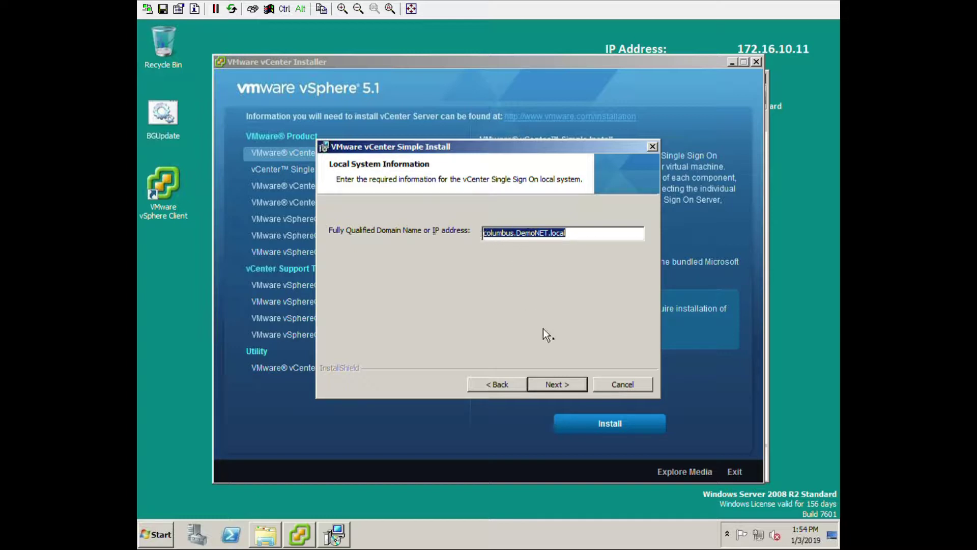
{"action": "left_click", "coordinate": [556, 385]}
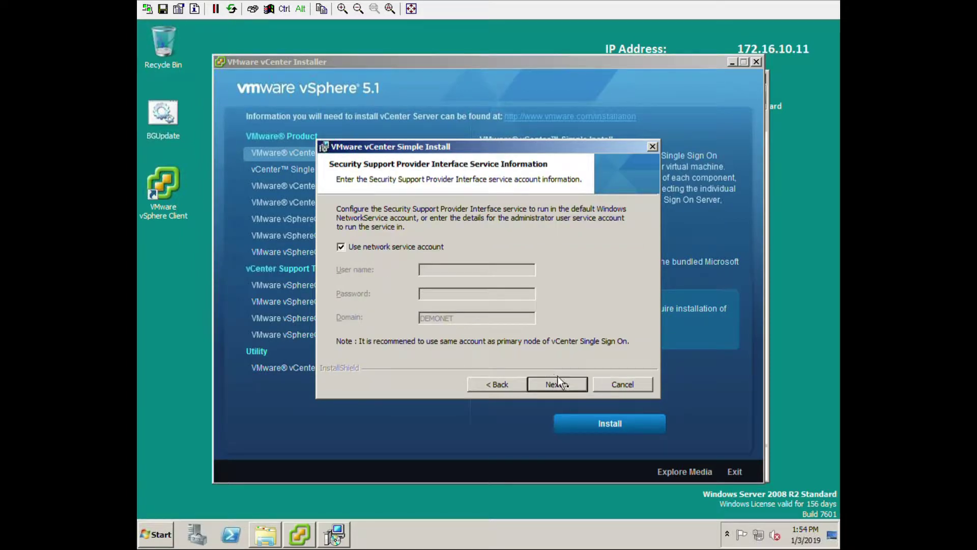
{"action": "left_click", "coordinate": [566, 389]}
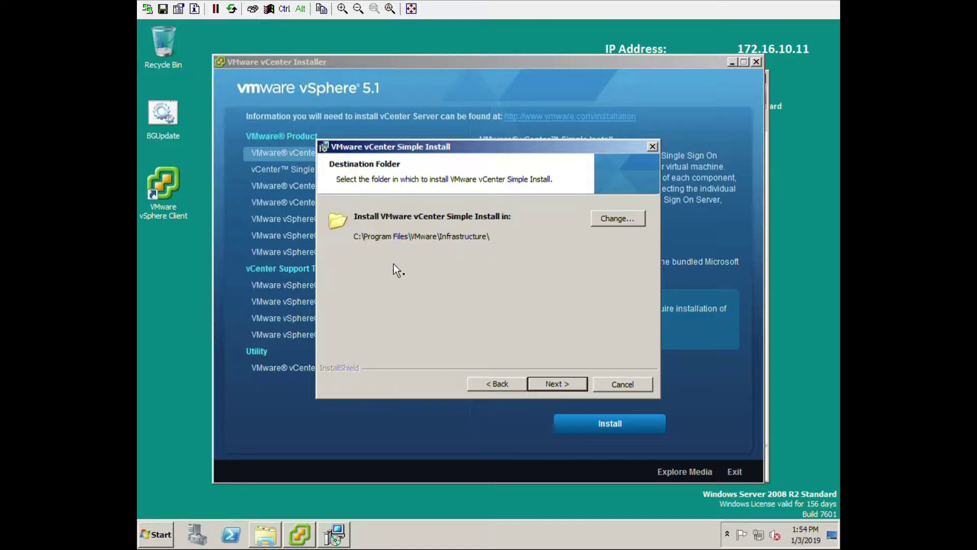
Change the install folder's drive letter to E, checking Data (E:) free space in Computer.
{"action": "left_click", "coordinate": [617, 219]}
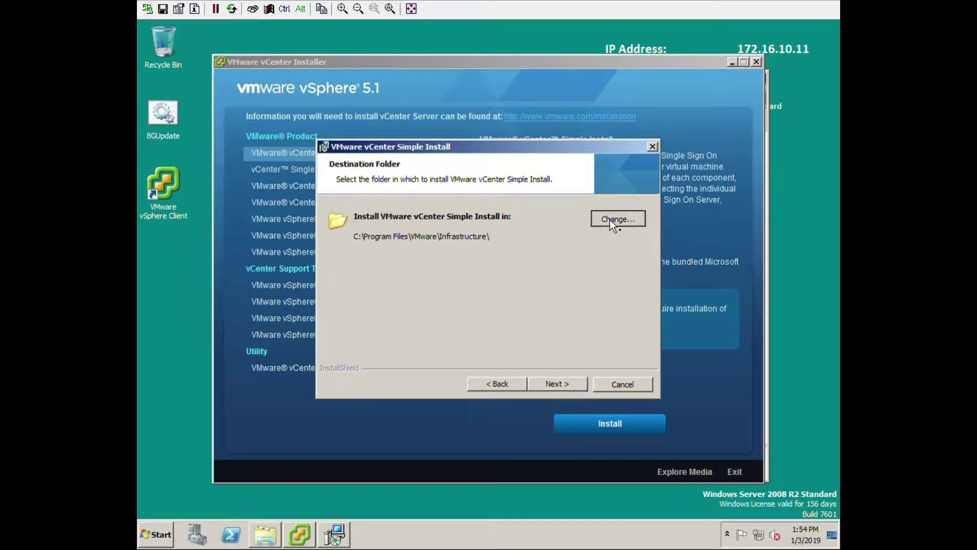
{"action": "left_click_drag", "start_coordinate": [345, 352], "coordinate": [334, 353]}
{"action": "type", "text": "E"}
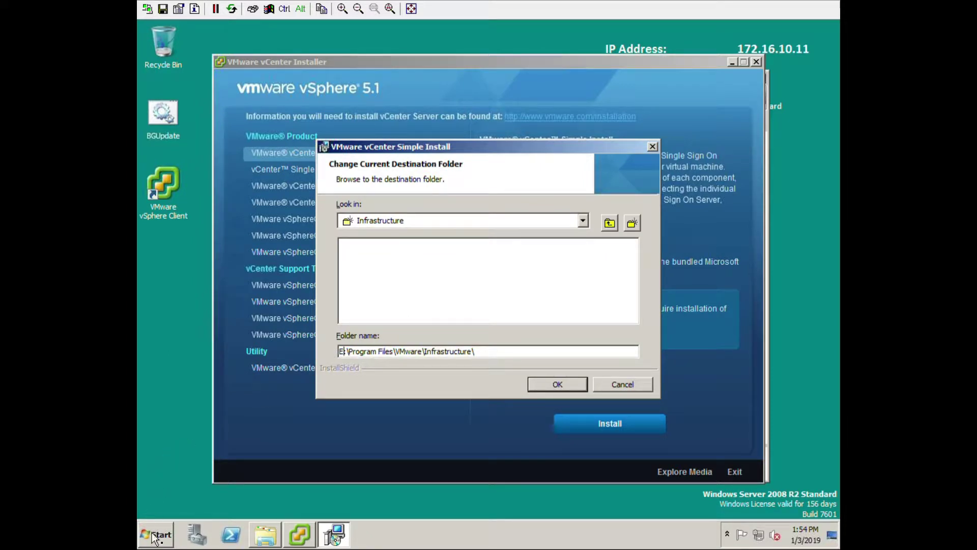
{"action": "left_click", "coordinate": [156, 534]}
{"action": "left_click", "coordinate": [340, 318]}
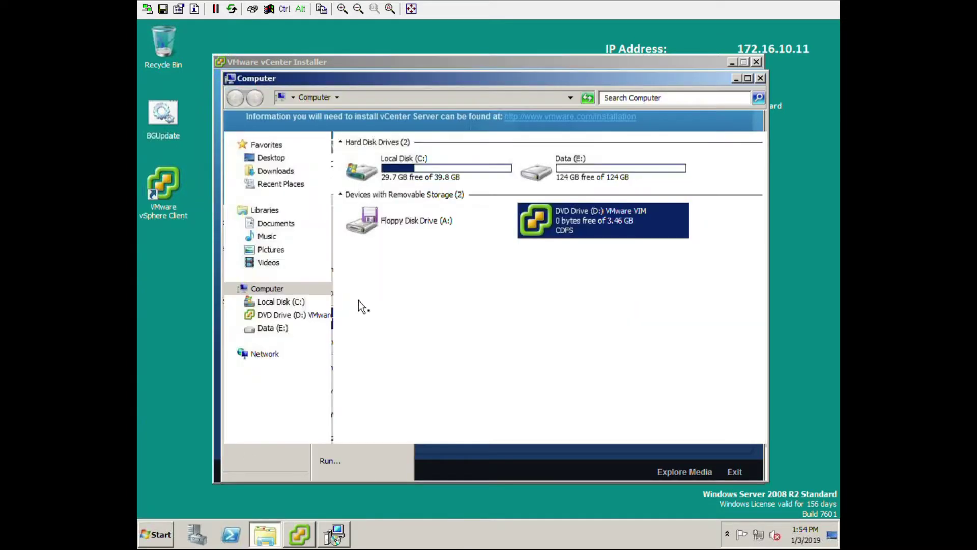
{"action": "left_click", "coordinate": [562, 160]}
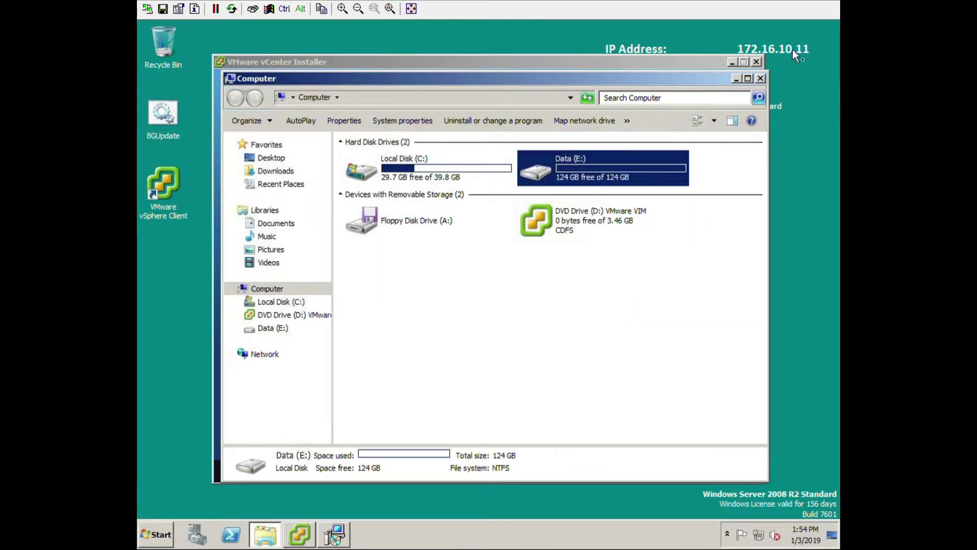
{"action": "left_click", "coordinate": [761, 78]}
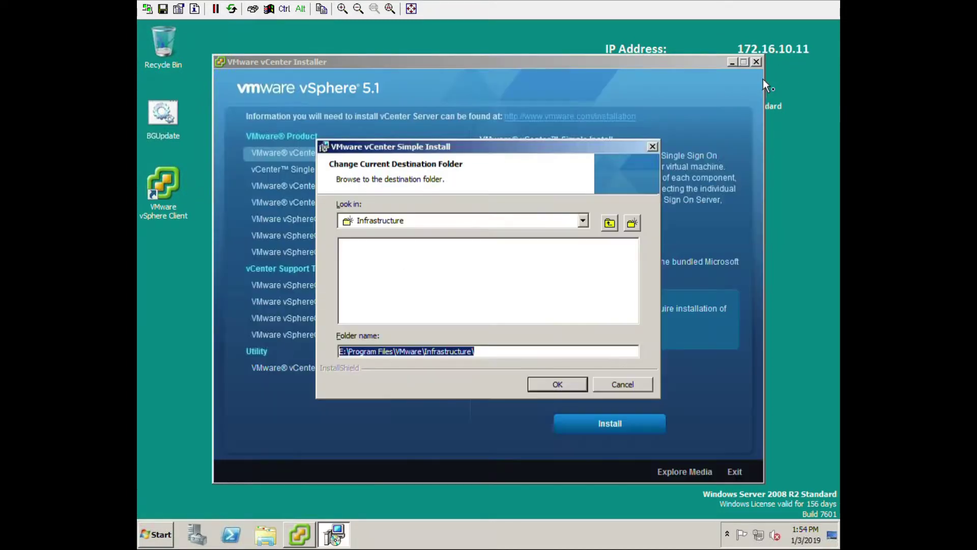
Confirm the E:\Program Files\VMware\Infrastructure\ destination and keep HTTPS port 7444.
{"action": "left_click", "coordinate": [568, 391]}
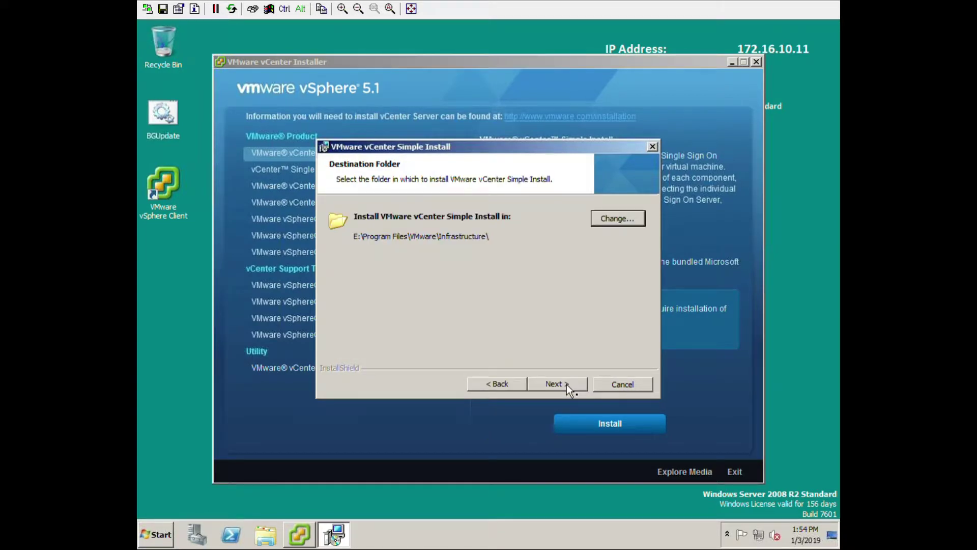
{"action": "left_click", "coordinate": [548, 380]}
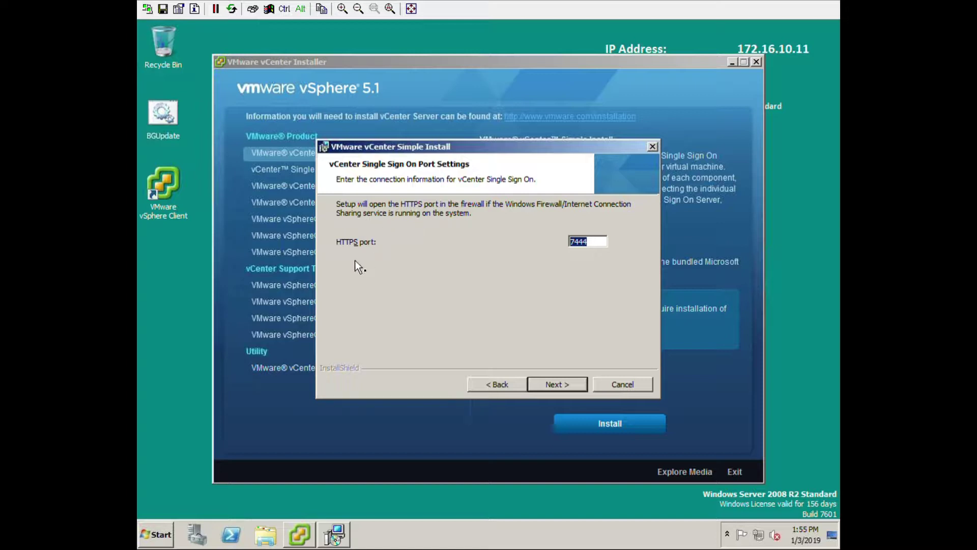
{"action": "left_click", "coordinate": [557, 383]}
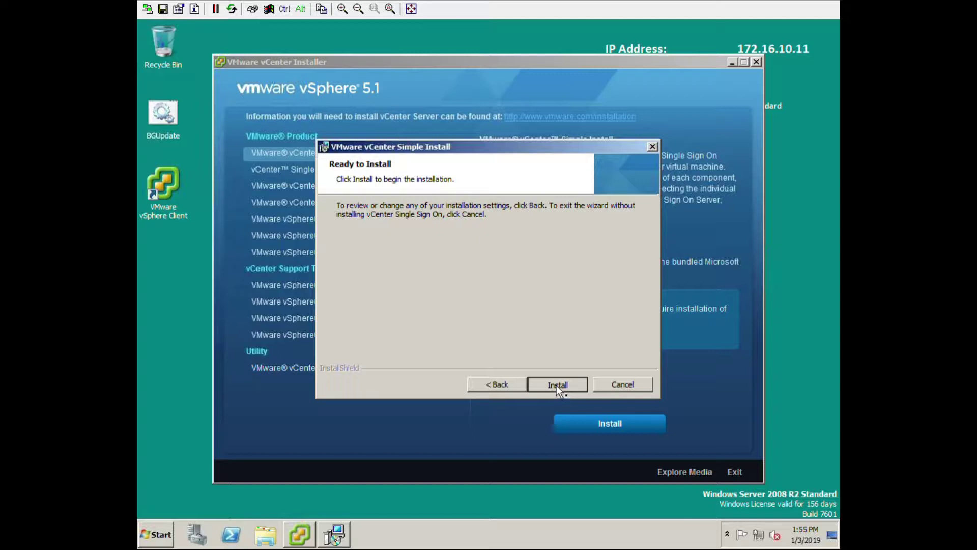
Start the Single Sign On installation so it runs through to vCenter Server setup.
{"action": "left_click", "coordinate": [557, 385]}
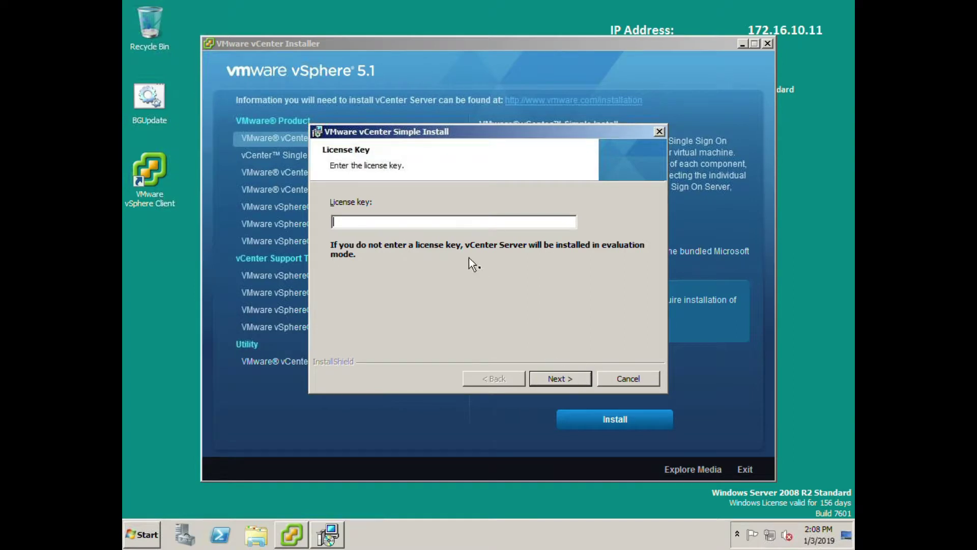
Skip the license key for evaluation mode and stay with the bundled SQL Server Express database.
{"action": "left_click", "coordinate": [566, 385]}
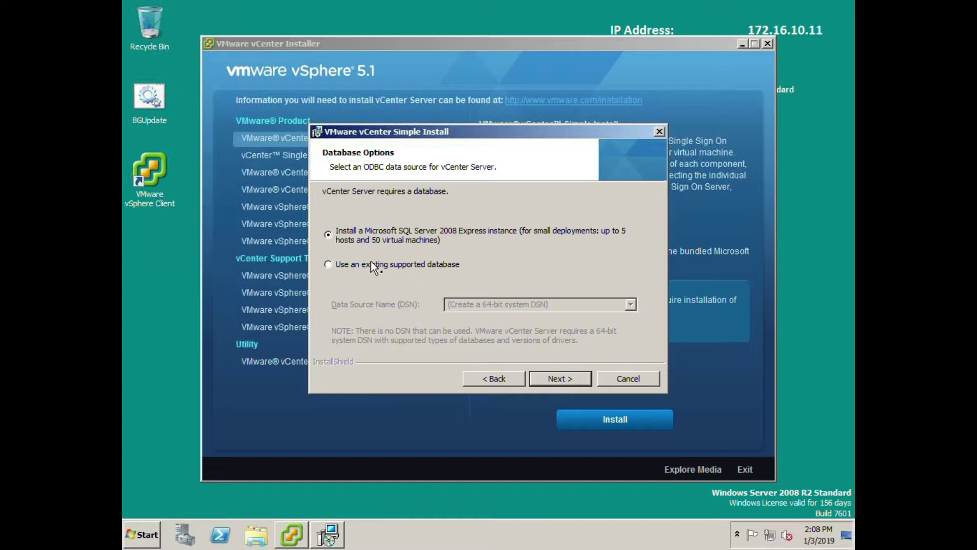
{"action": "left_click", "coordinate": [432, 264]}
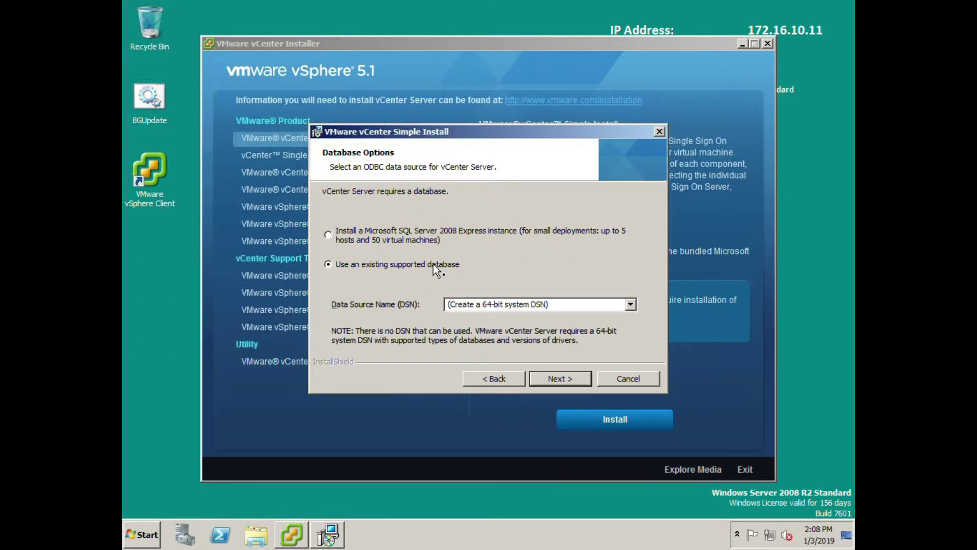
{"action": "left_click", "coordinate": [634, 304]}
{"action": "left_click", "coordinate": [630, 307]}
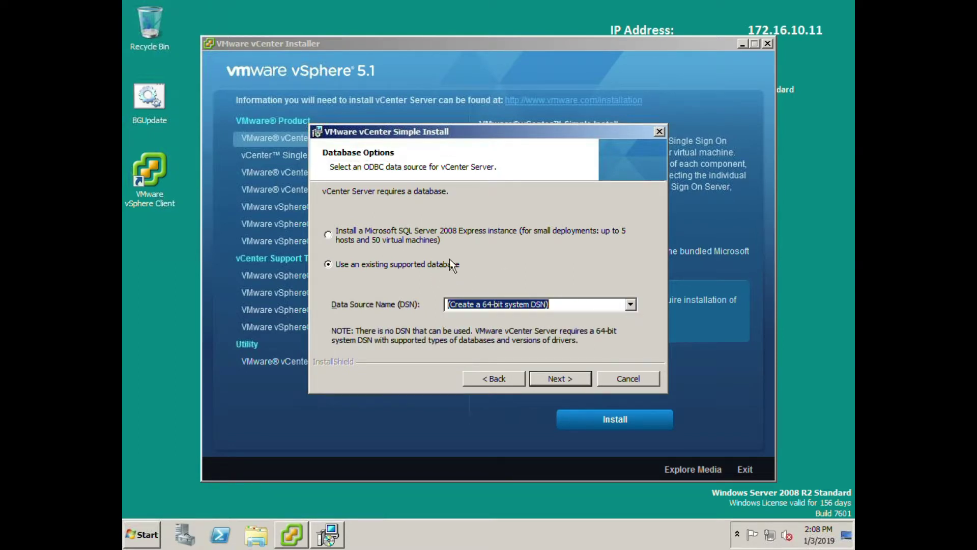
{"action": "left_click", "coordinate": [335, 235]}
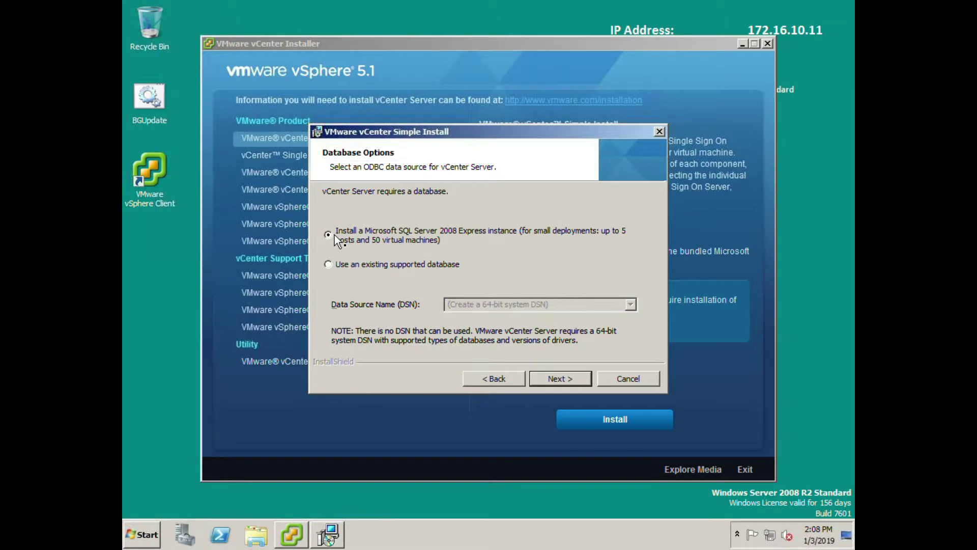
{"action": "left_click", "coordinate": [562, 382]}
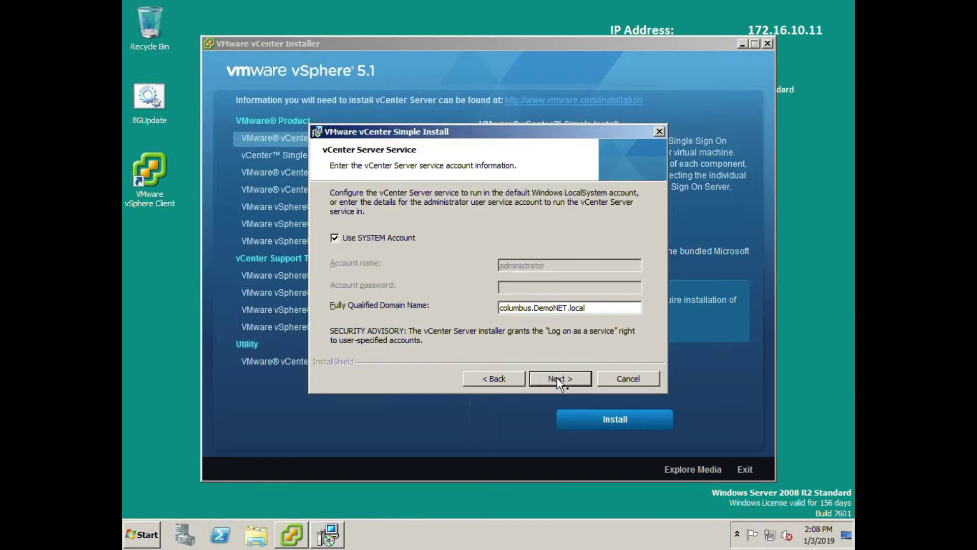
Keep the SYSTEM service account and the default ports.
{"action": "left_click", "coordinate": [560, 376]}
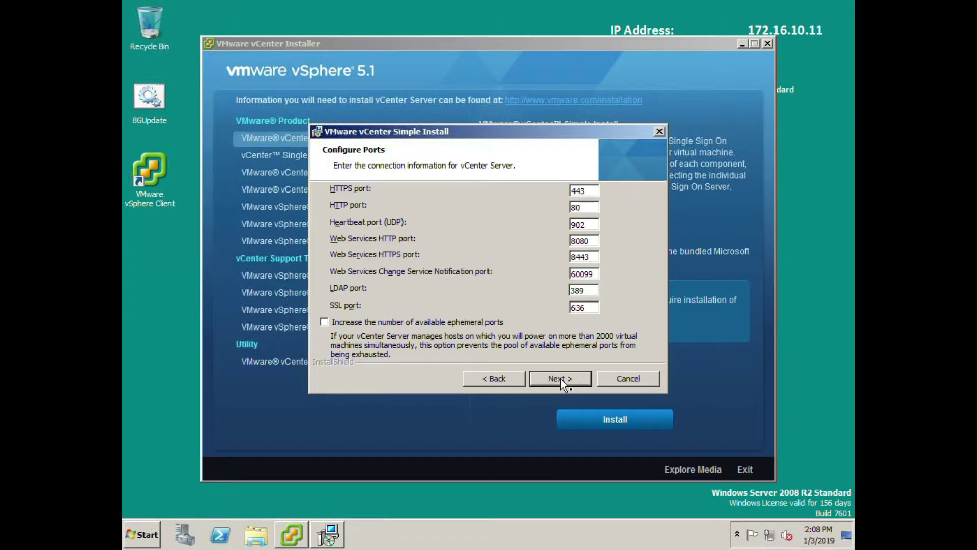
{"action": "left_click", "coordinate": [507, 385]}
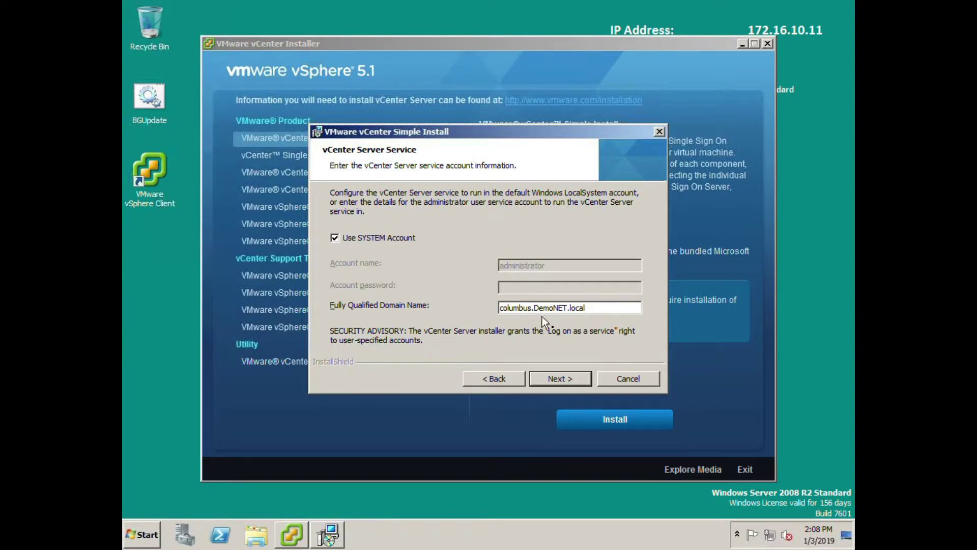
{"action": "left_click", "coordinate": [568, 384]}
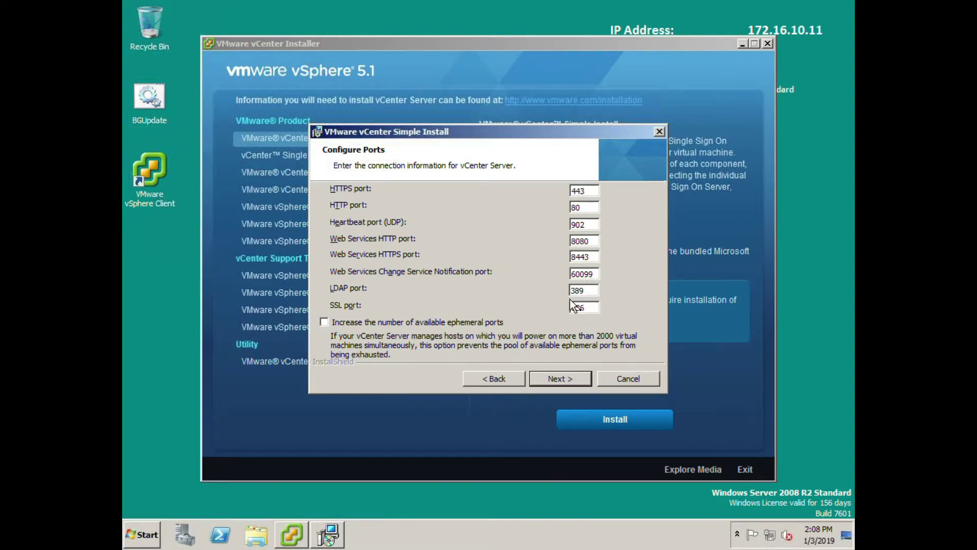
{"action": "left_click", "coordinate": [570, 380]}
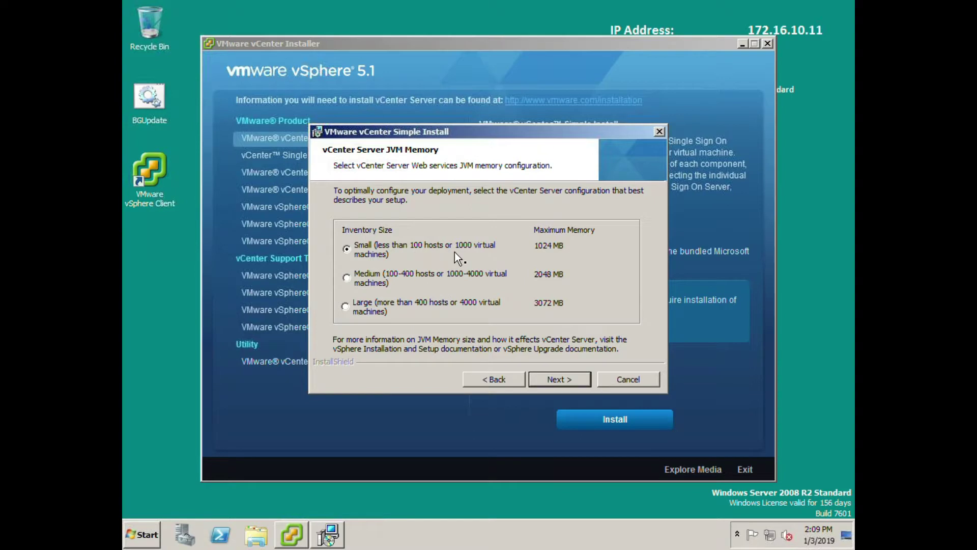
Keep the Small inventory JVM memory setting and start the vCenter Server installation.
{"action": "left_click", "coordinate": [568, 381]}
{"action": "left_click", "coordinate": [564, 387]}
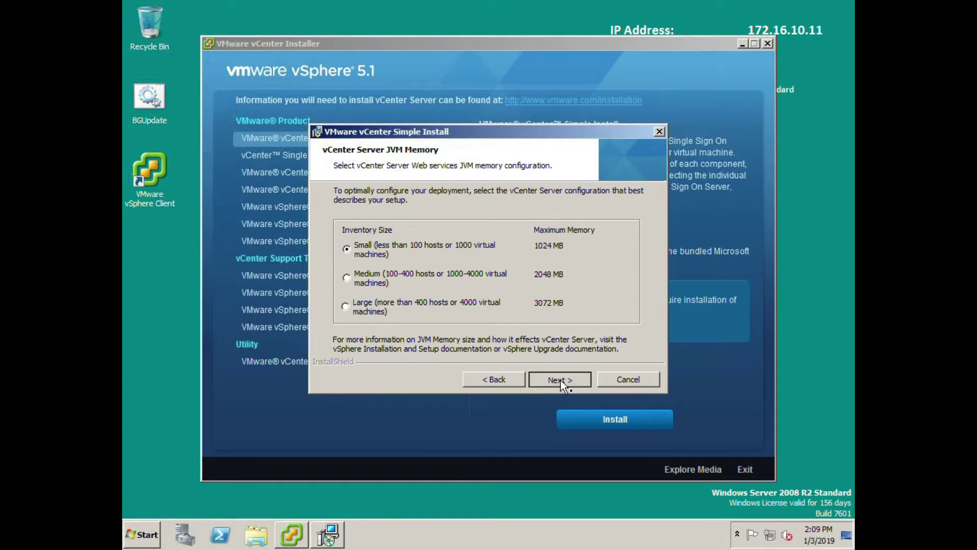
{"action": "left_click", "coordinate": [568, 380]}
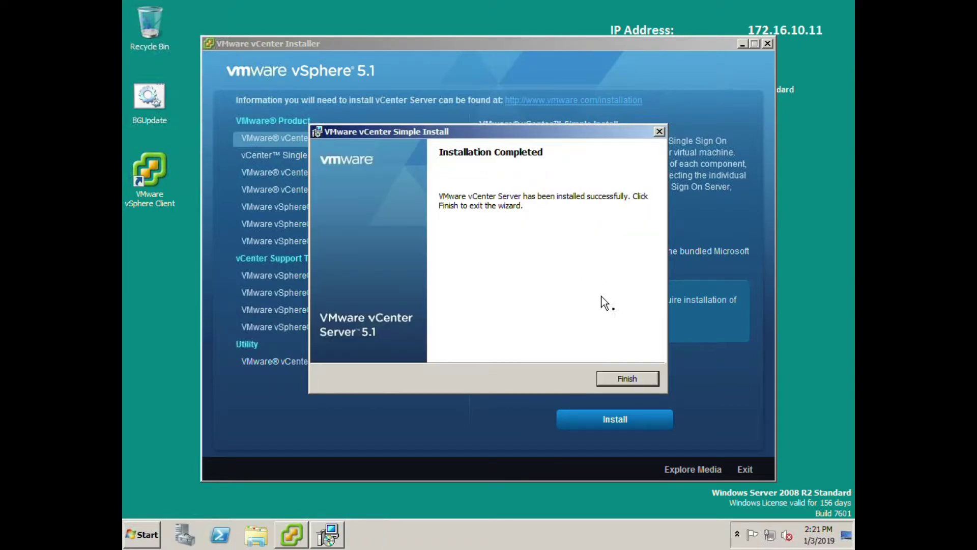
Close the finished vCenter wizard, select vSphere Update Manager, and dismiss the success message.
{"action": "left_click", "coordinate": [627, 379]}
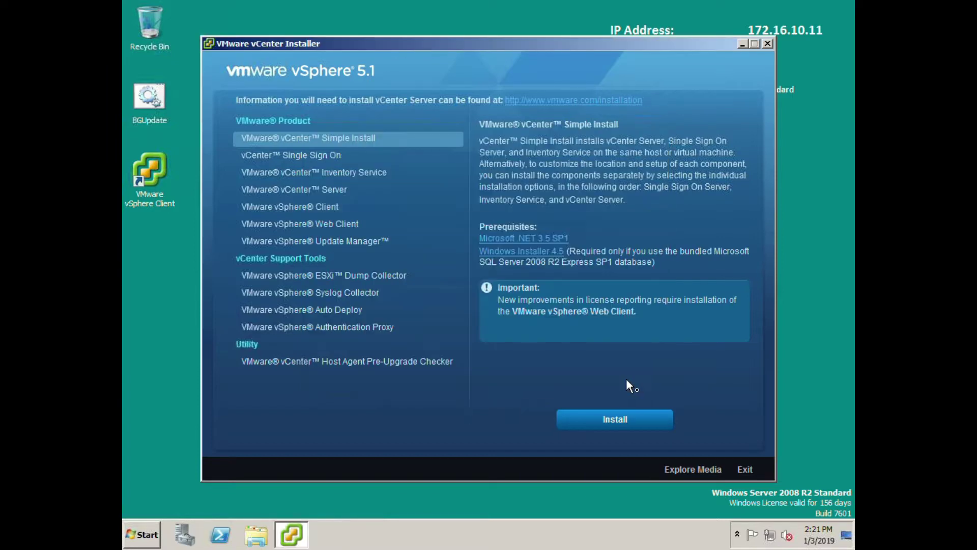
{"action": "left_click", "coordinate": [333, 242]}
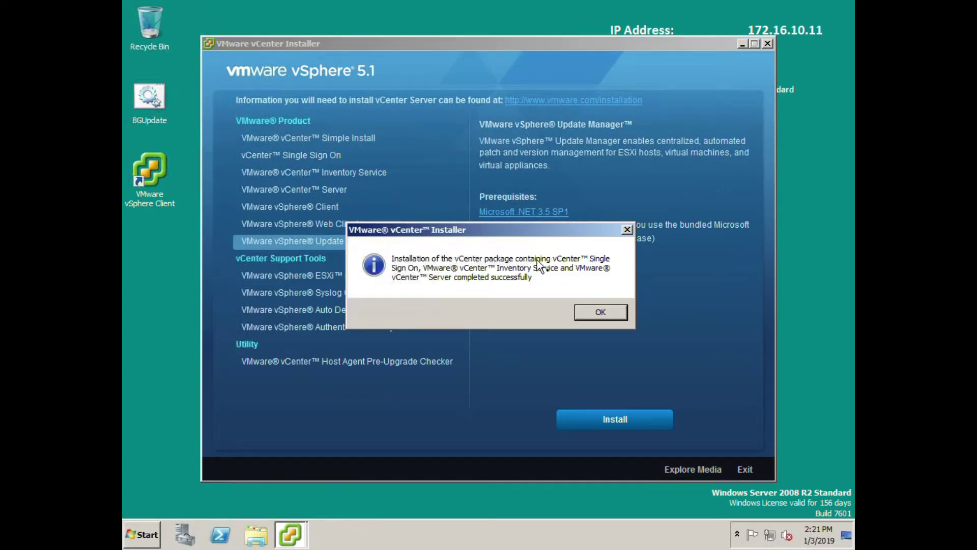
{"action": "left_click", "coordinate": [591, 310]}
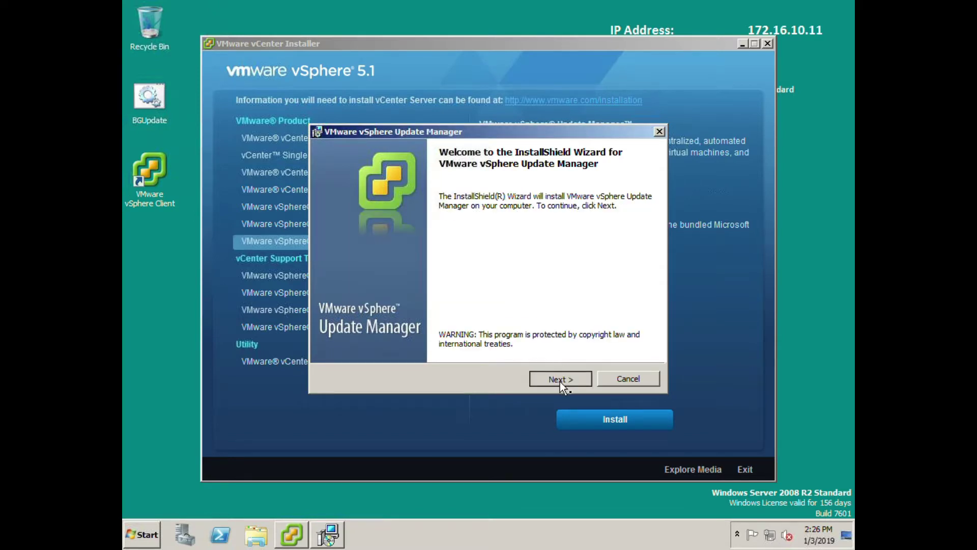
Get past the welcome, patent and update-support pages, accepting the licence agreement.
{"action": "left_click", "coordinate": [560, 379]}
{"action": "left_click", "coordinate": [564, 380]}
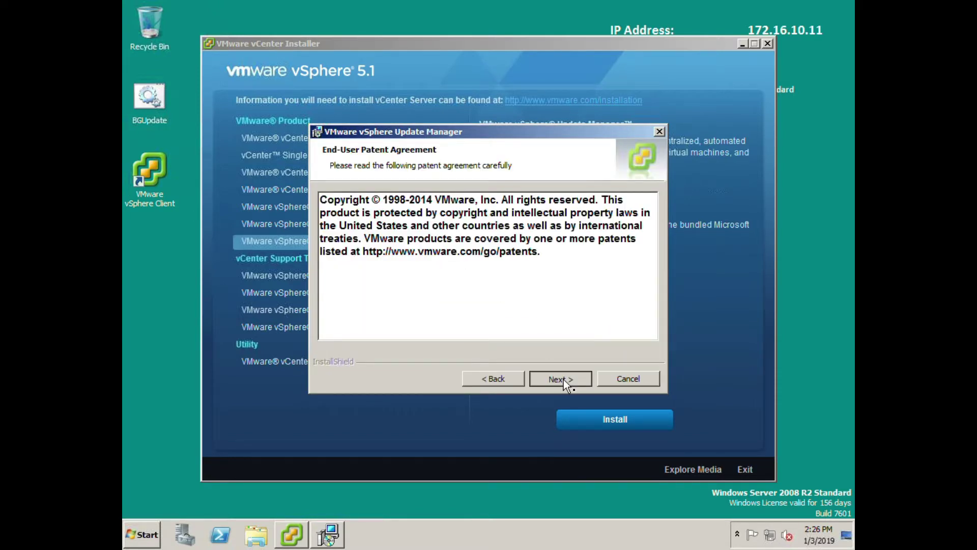
{"action": "left_click", "coordinate": [424, 328]}
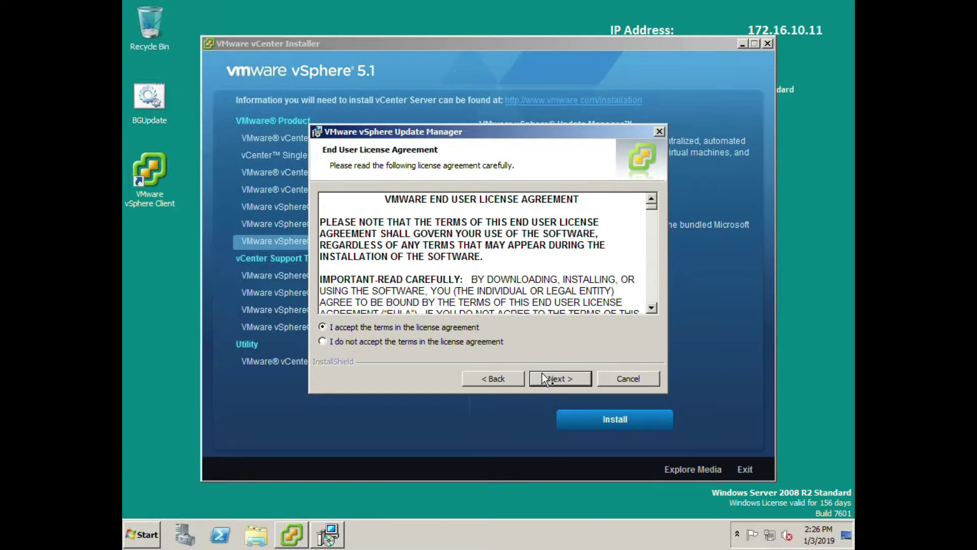
{"action": "left_click", "coordinate": [552, 378]}
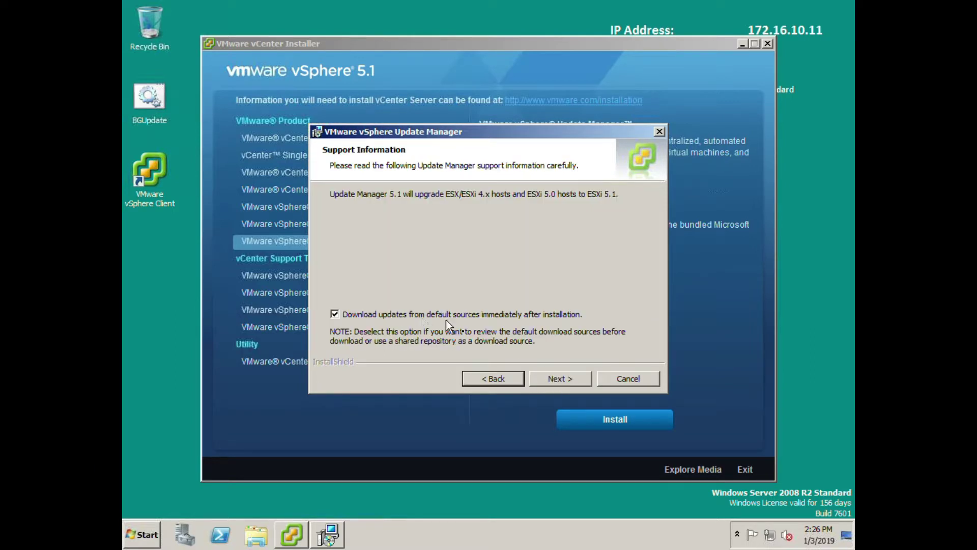
{"action": "left_click", "coordinate": [539, 377]}
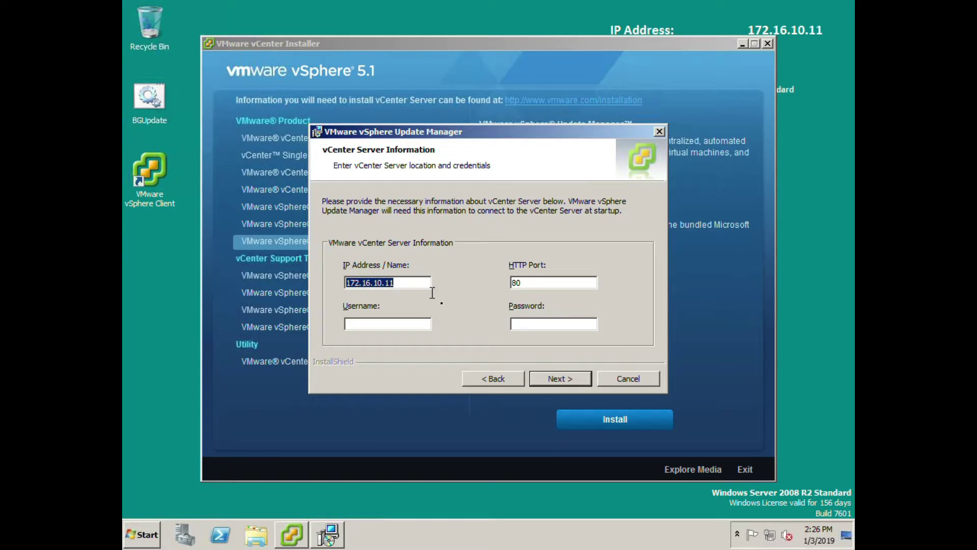
Enter the administrator username and password for vCenter 172.16.10.11 on port 80.
{"action": "left_click", "coordinate": [412, 287]}
{"action": "left_click", "coordinate": [379, 324]}
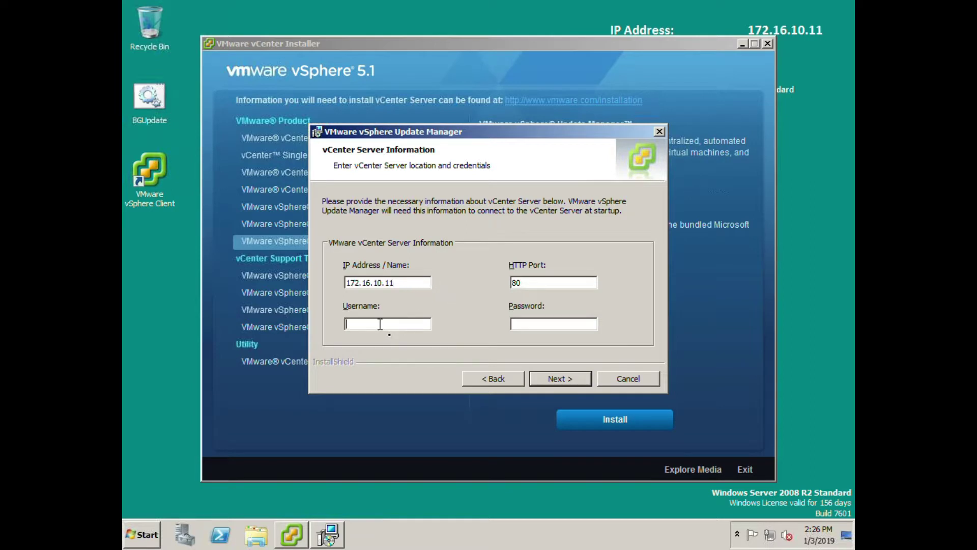
{"action": "type", "text": "administra"}
{"action": "key", "text": "BackSpace"}
{"action": "key", "text": "BackSpace"}
{"action": "type", "text": "rator"}
{"action": "key", "text": "Tab"}
{"action": "type", "text": "VMware1!!"}
{"action": "left_click", "coordinate": [571, 379]}
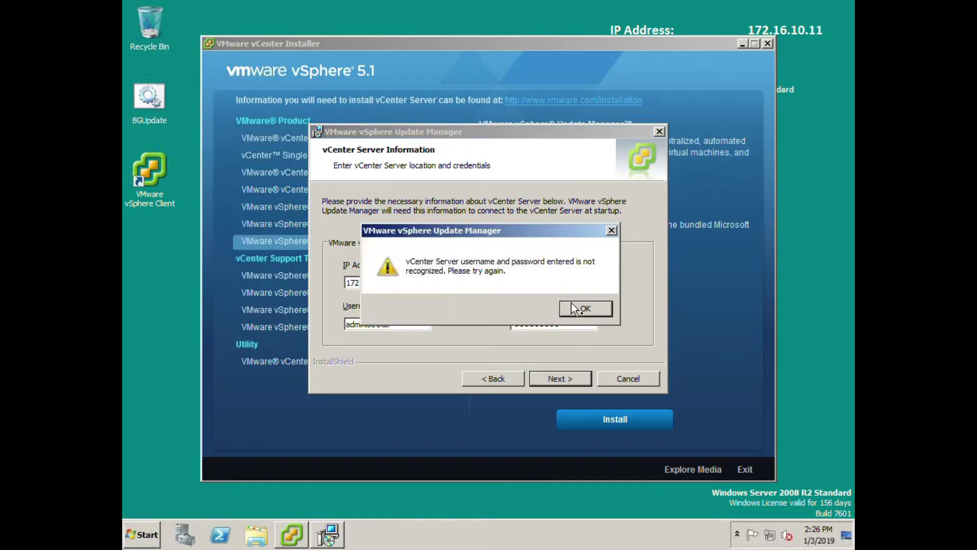
After the credentials error, retype the password, fix the username typo and resubmit.
{"action": "left_click", "coordinate": [572, 302]}
{"action": "left_click_drag", "start_coordinate": [571, 323], "coordinate": [480, 328]}
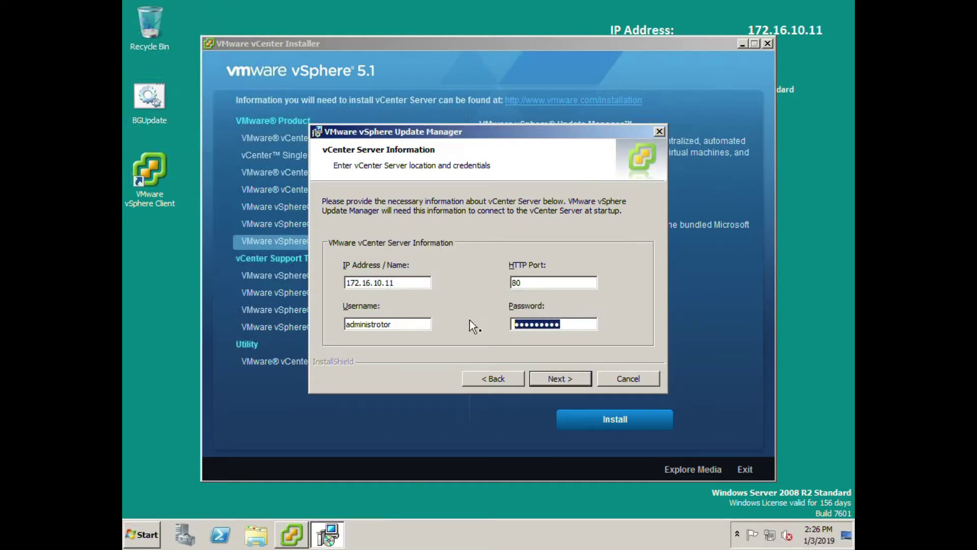
{"action": "type", "text": "•••••••••"}
{"action": "left_click", "coordinate": [383, 324]}
{"action": "key", "text": "BackSpace"}
{"action": "type", "text": "a"}
{"action": "left_click", "coordinate": [570, 379]}
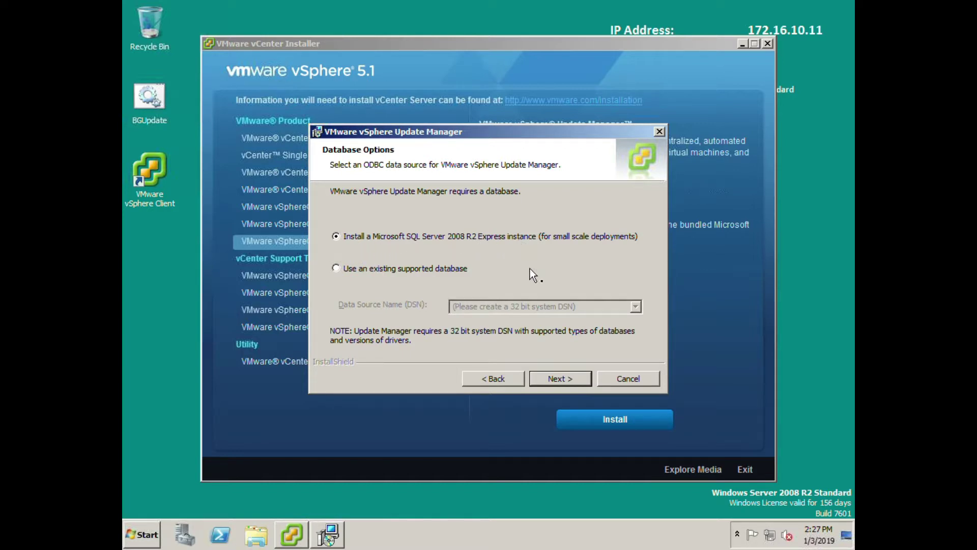
Keep SQL Server Express and default ports, and move the Update Manager install folder to drive E.
{"action": "left_click", "coordinate": [559, 382]}
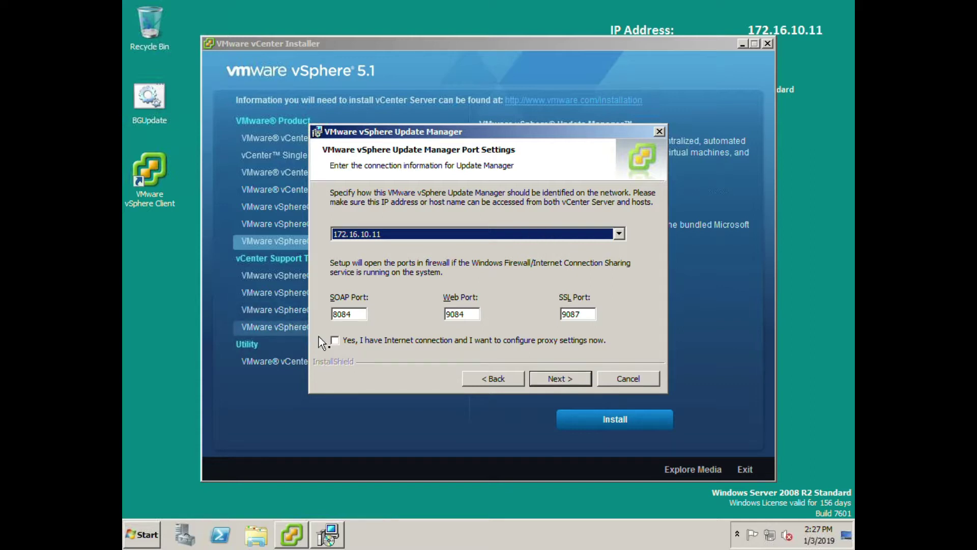
{"action": "left_click", "coordinate": [557, 383]}
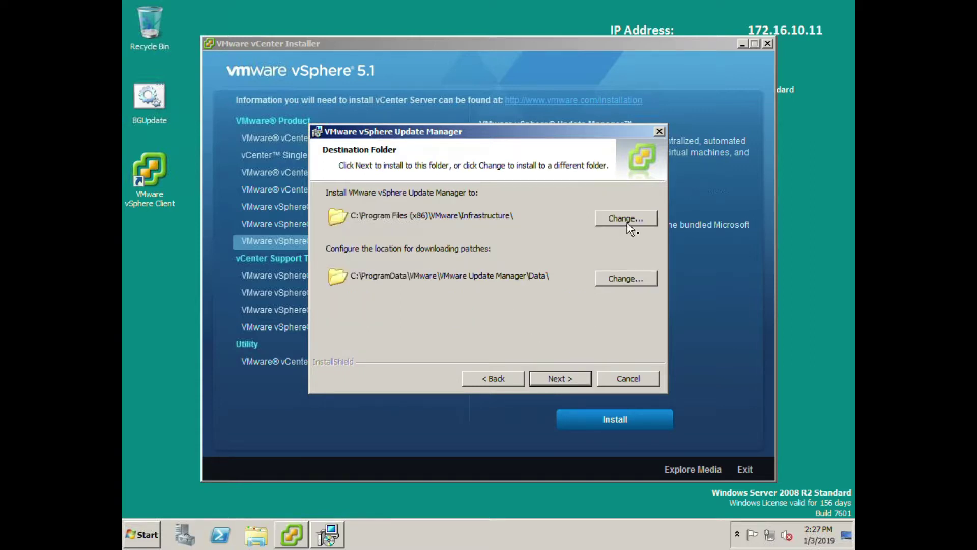
{"action": "left_click", "coordinate": [624, 218]}
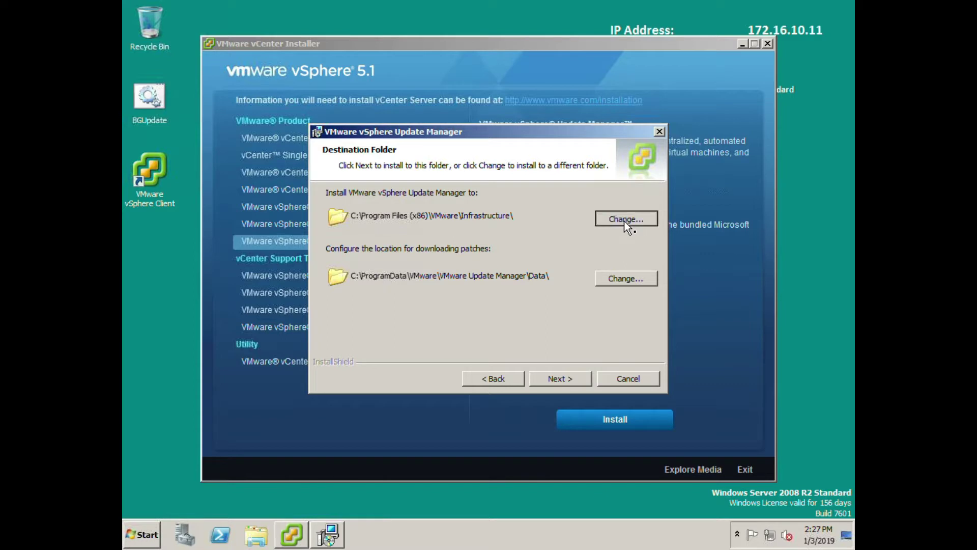
{"action": "left_click_drag", "start_coordinate": [339, 345], "coordinate": [331, 346]}
{"action": "type", "text": "E"}
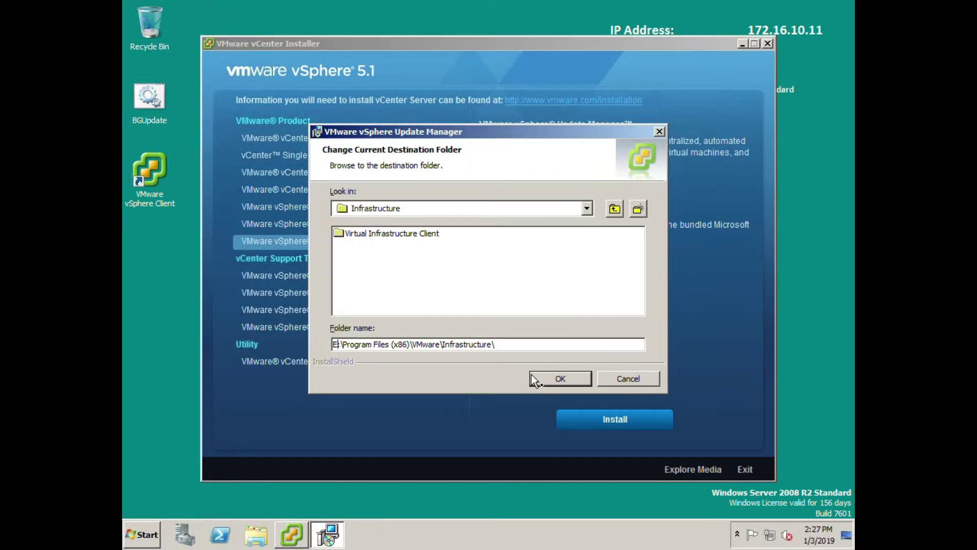
{"action": "left_click", "coordinate": [552, 380]}
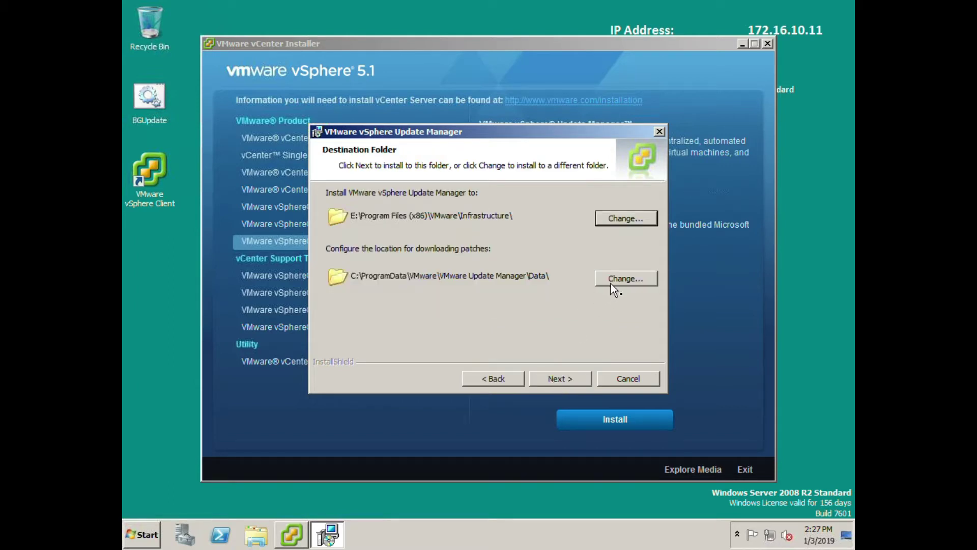
Move the patch download folder to drive E and continue to Ready to Install.
{"action": "left_click", "coordinate": [611, 283]}
{"action": "left_click", "coordinate": [339, 345]}
{"action": "left_click_drag", "start_coordinate": [339, 345], "coordinate": [325, 346]}
{"action": "type", "text": "E"}
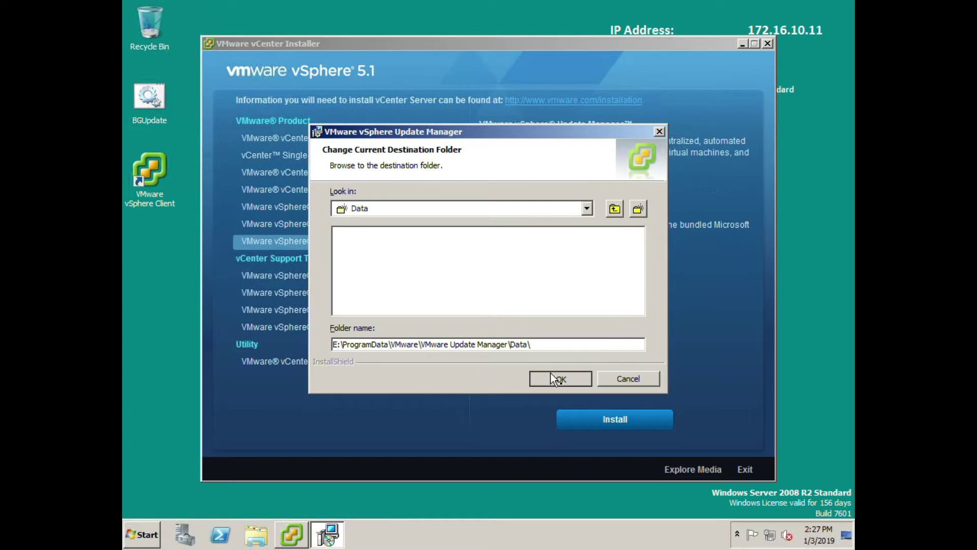
{"action": "left_click", "coordinate": [550, 374]}
{"action": "left_click", "coordinate": [555, 382]}
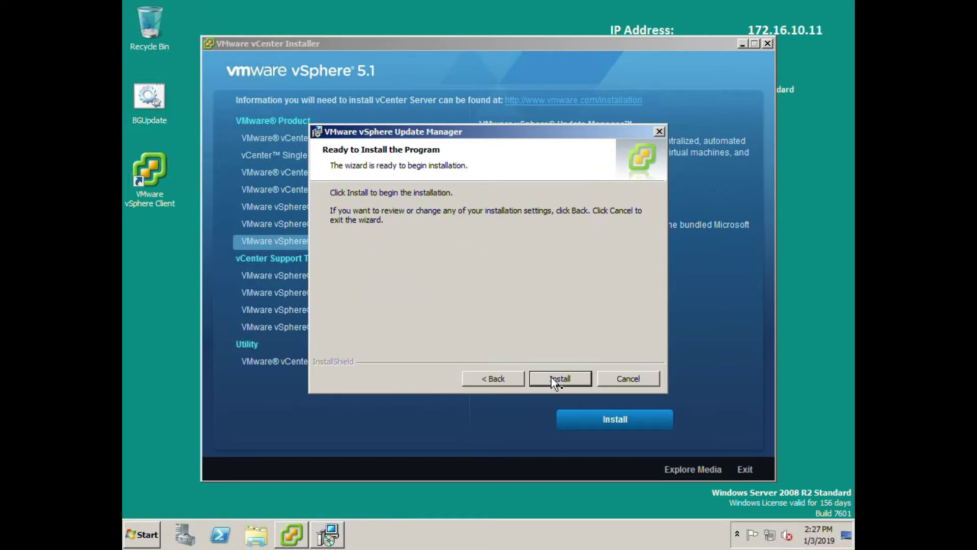
Install vSphere Update Manager and close its wizard once installation completes.
{"action": "left_click", "coordinate": [554, 383]}
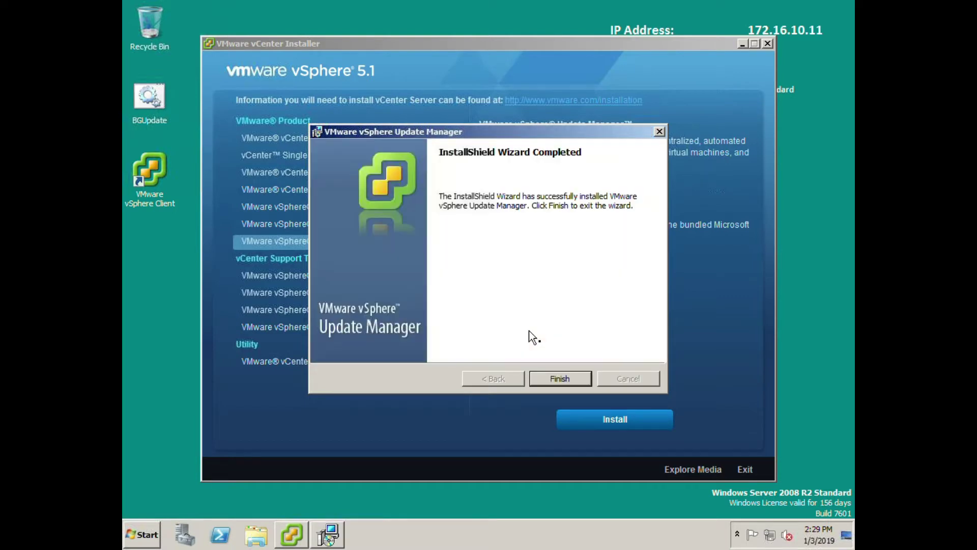
{"action": "left_click", "coordinate": [540, 382]}
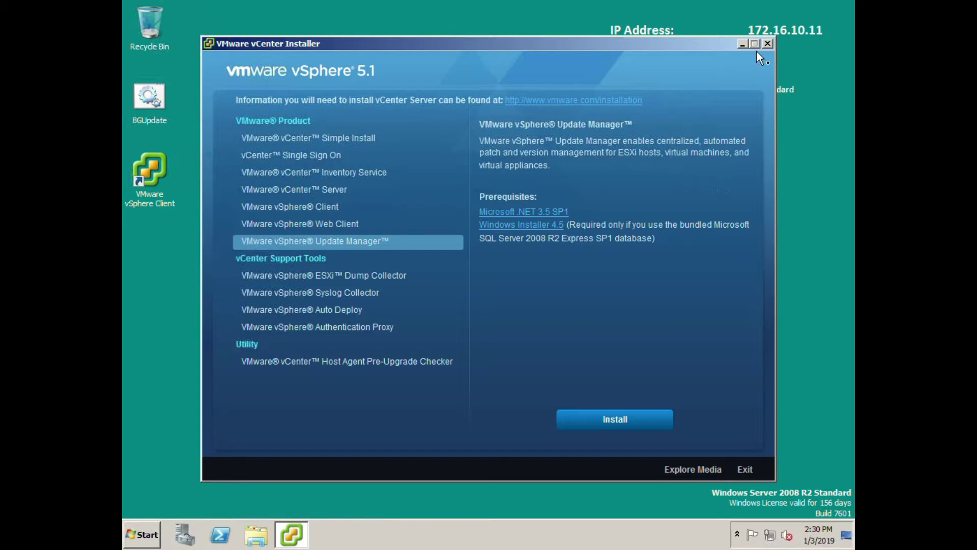
Close the installer, launch vSphere Client and enter localhost, the administrator user and its password.
{"action": "left_click", "coordinate": [767, 44]}
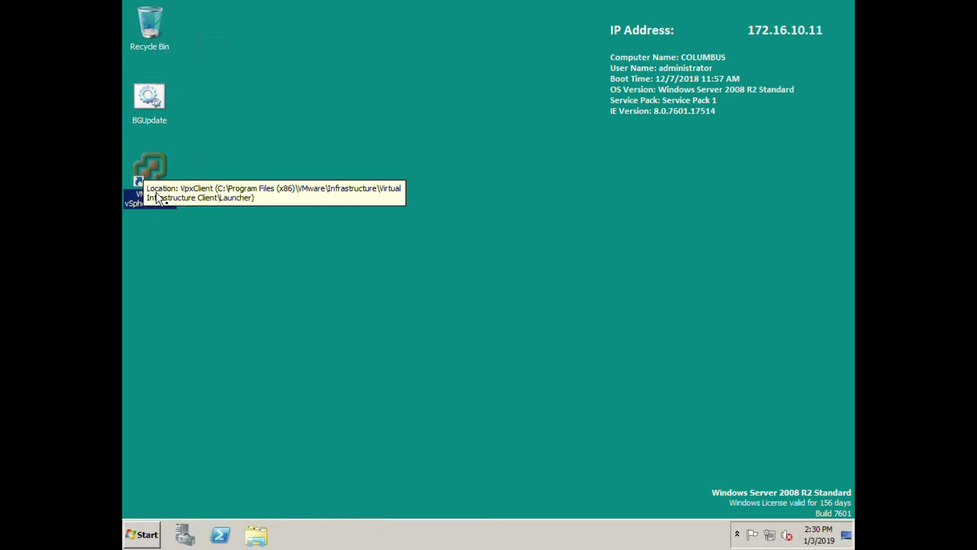
{"action": "double_click", "coordinate": [157, 175]}
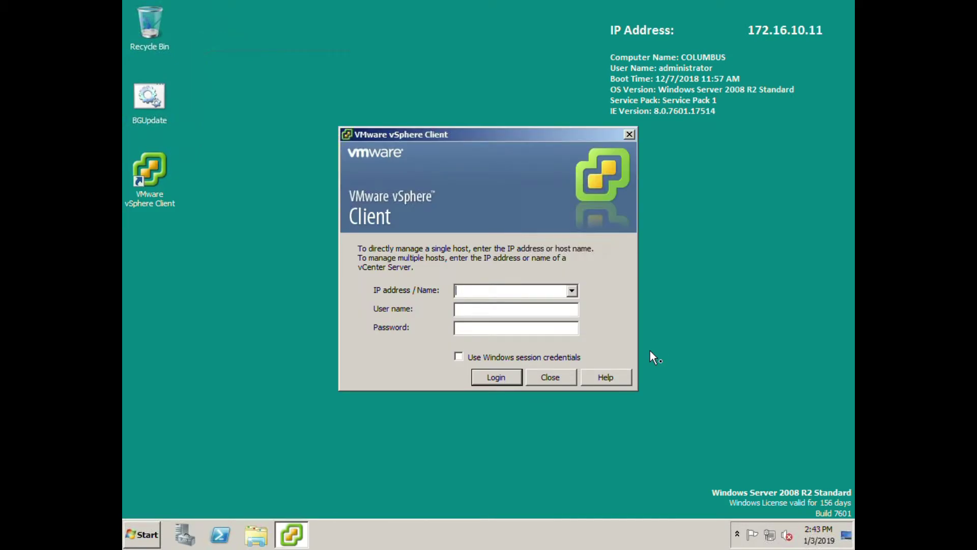
{"action": "type", "text": "localho"}
{"action": "type", "text": "st"}
{"action": "type", "text": "administrator"}
{"action": "key", "text": "Tab"}
{"action": "type", "text": "*********"}
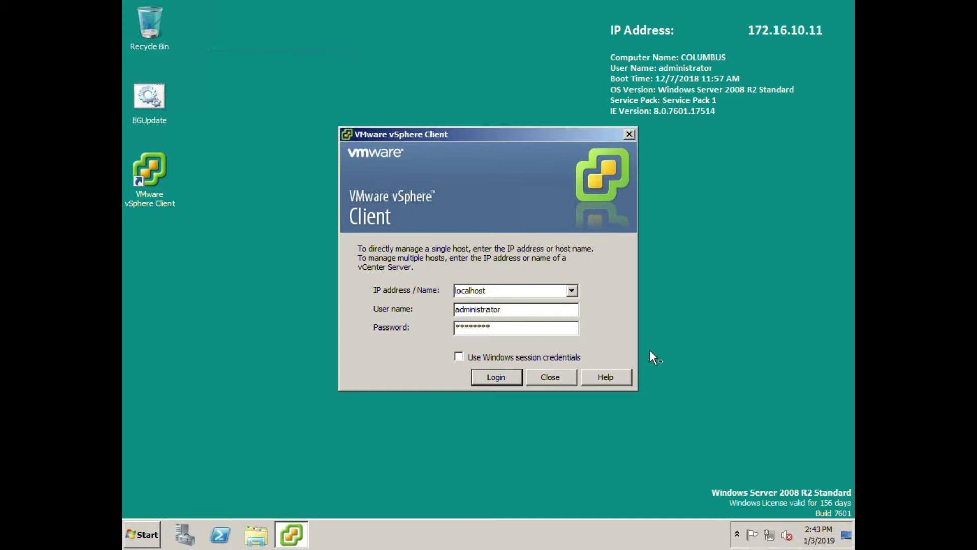
{"action": "type", "text": "*"}
Log in, permanently trust the columbus.demonet.local certificate and ignore the security warning.
{"action": "left_click", "coordinate": [492, 378]}
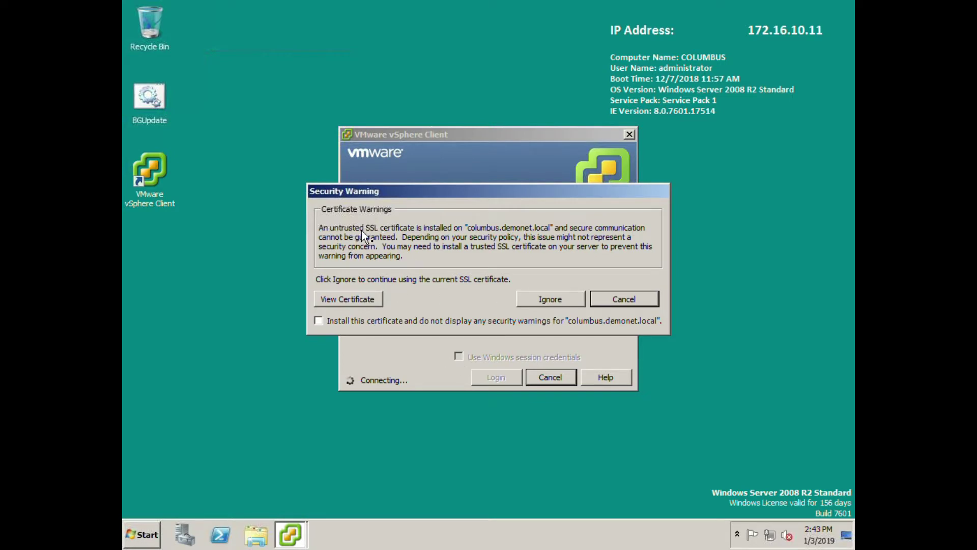
{"action": "left_click", "coordinate": [356, 322]}
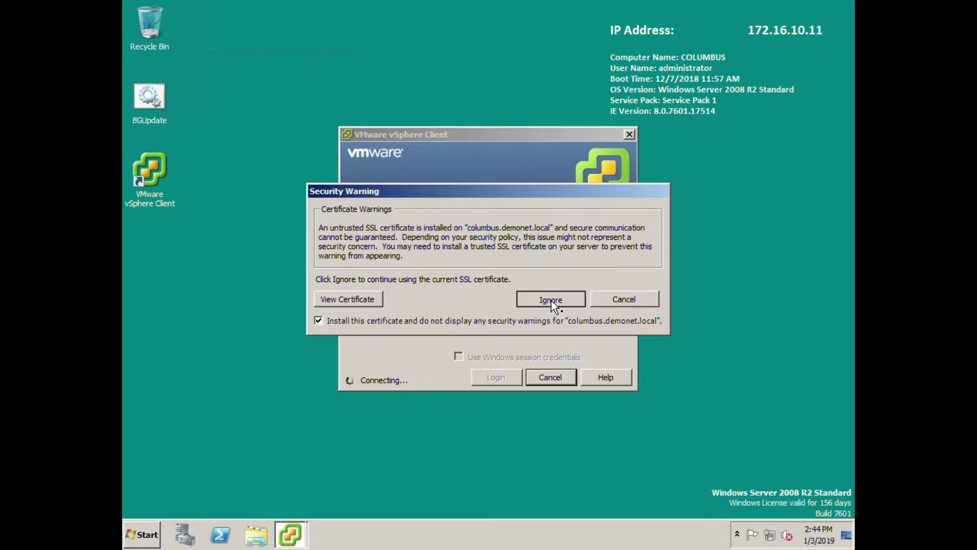
{"action": "left_click", "coordinate": [551, 301]}
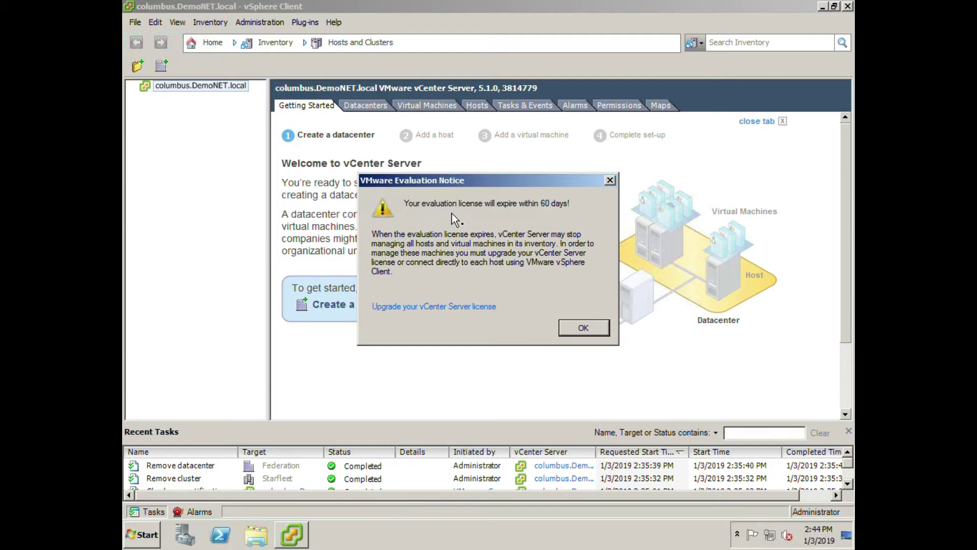
Dismiss the evaluation notice, create datacenter UFP under the vCenter server and open its actions menu.
{"action": "left_click", "coordinate": [584, 328]}
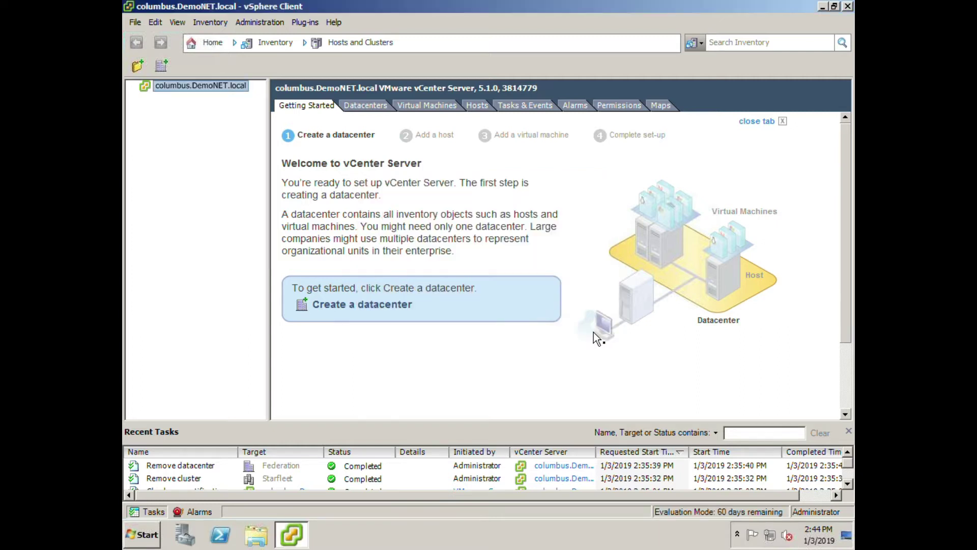
{"action": "right_click", "coordinate": [164, 85]}
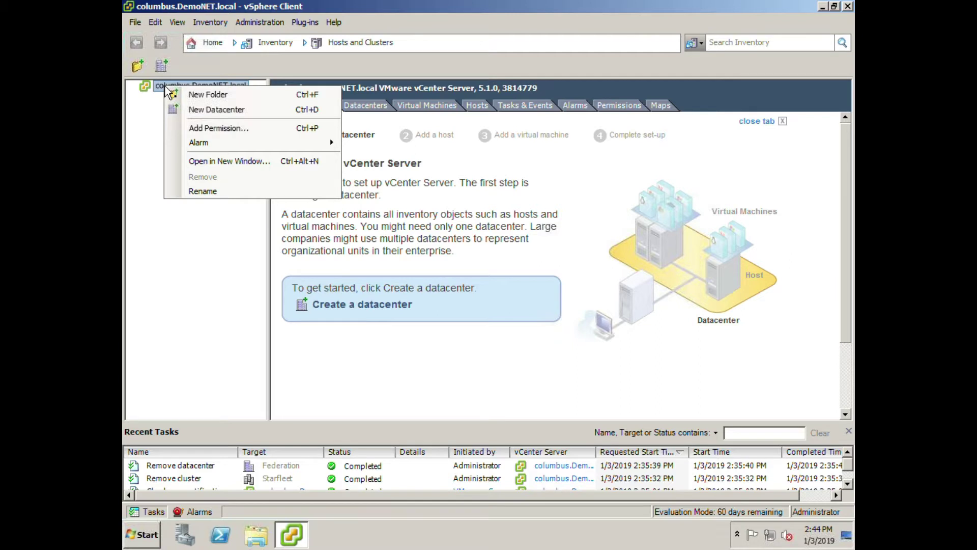
{"action": "left_click", "coordinate": [234, 110]}
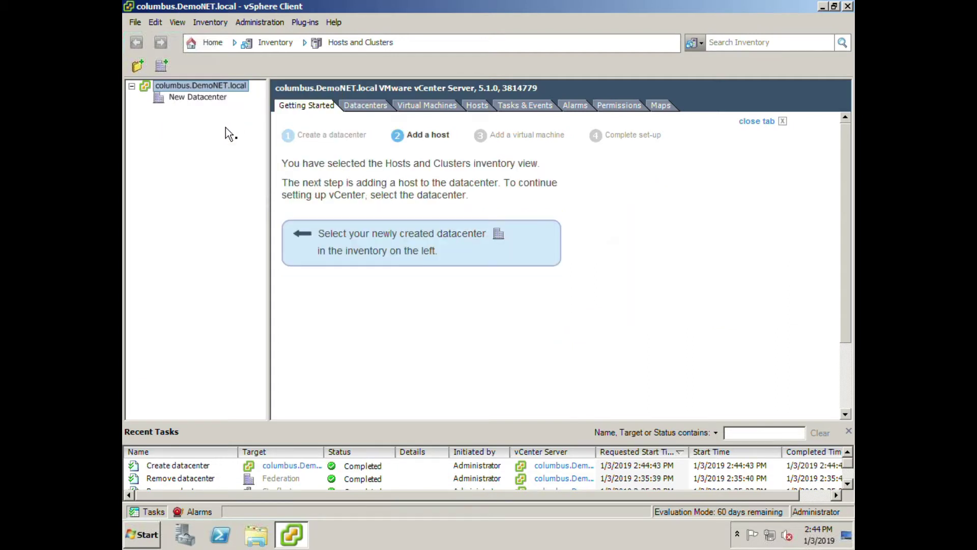
{"action": "type", "text": "UFP"}
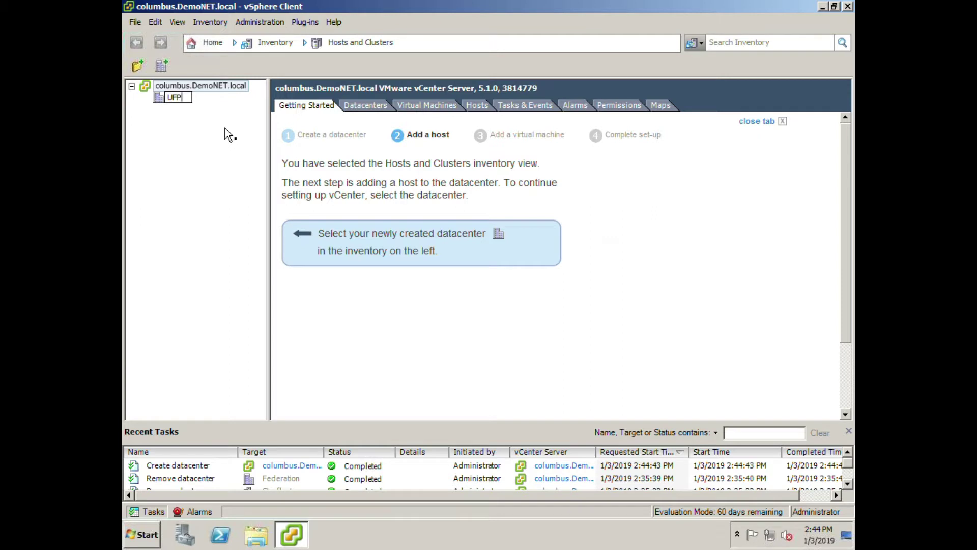
{"action": "key", "text": "Return"}
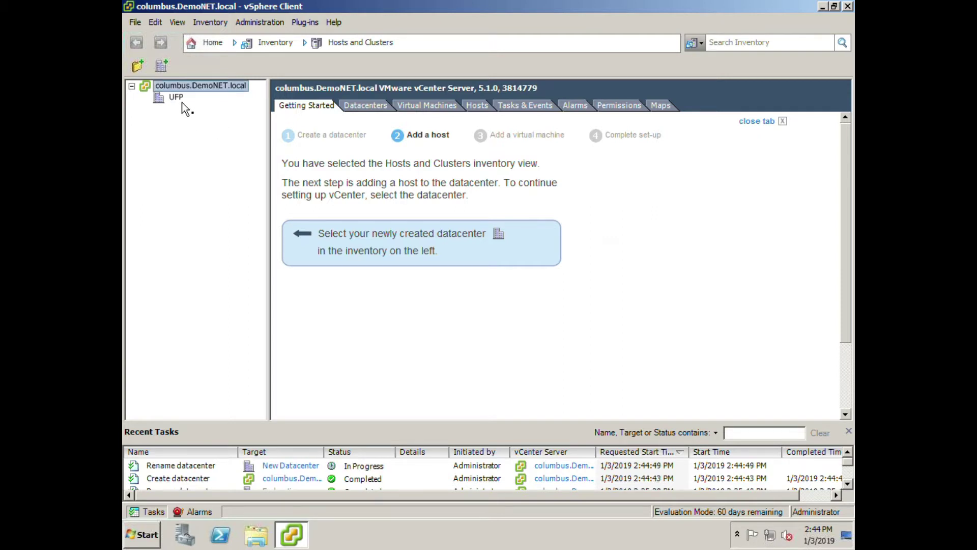
{"action": "left_click", "coordinate": [174, 101]}
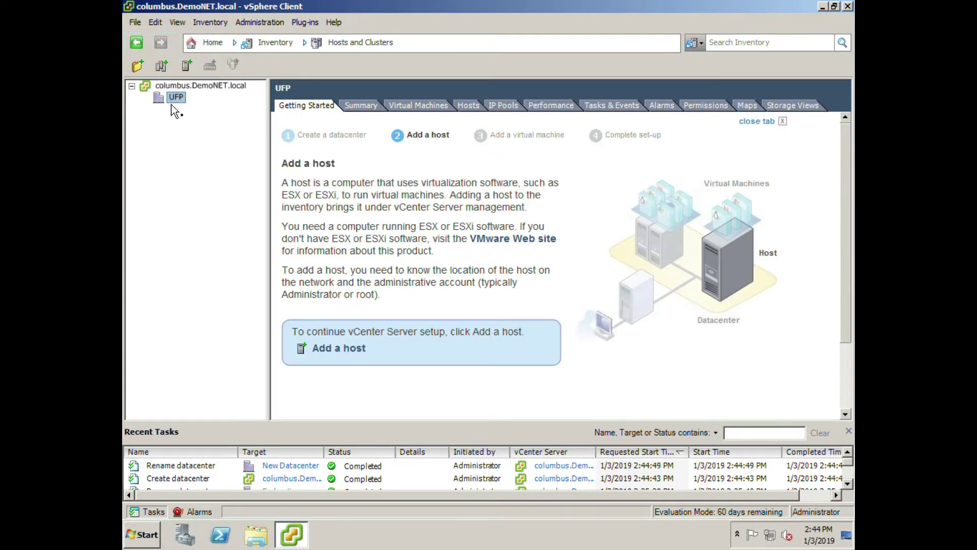
{"action": "right_click", "coordinate": [173, 102]}
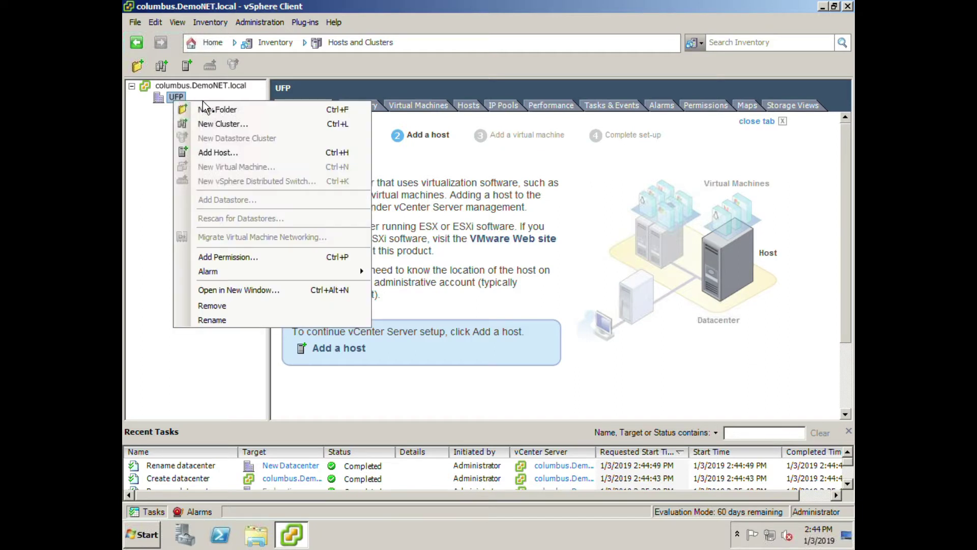
Add host NCC-1701 to UFP with user root and its password, accepting the certificate alert.
{"action": "left_click", "coordinate": [205, 151]}
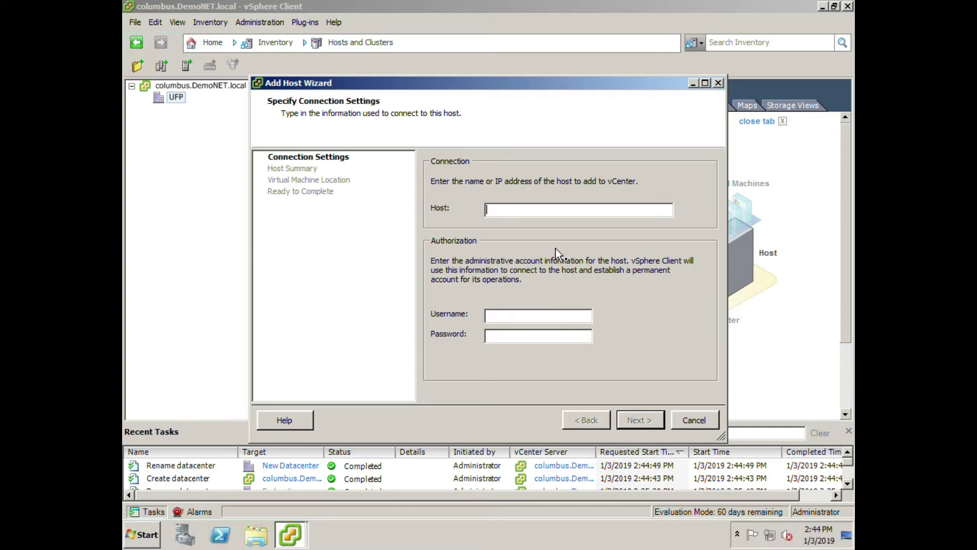
{"action": "type", "text": "NCC-1701"}
{"action": "left_click", "coordinate": [523, 317]}
{"action": "type", "text": "root"}
{"action": "key", "text": "Tab"}
{"action": "type", "text": "********"}
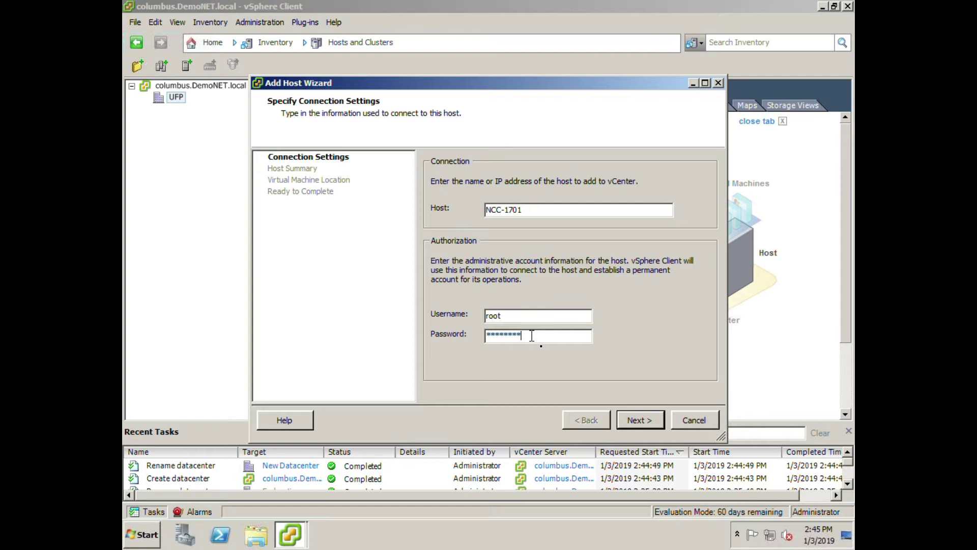
{"action": "left_click", "coordinate": [650, 421]}
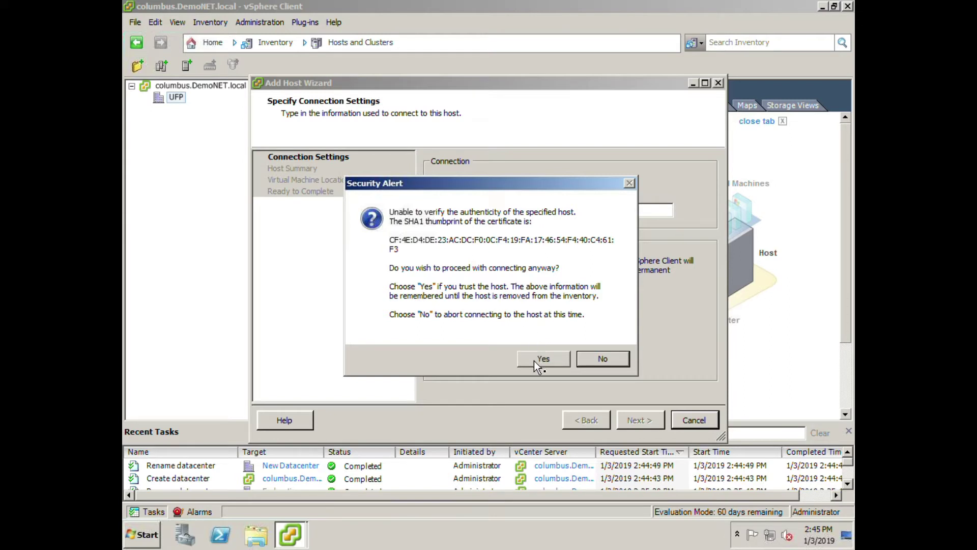
{"action": "left_click", "coordinate": [549, 359]}
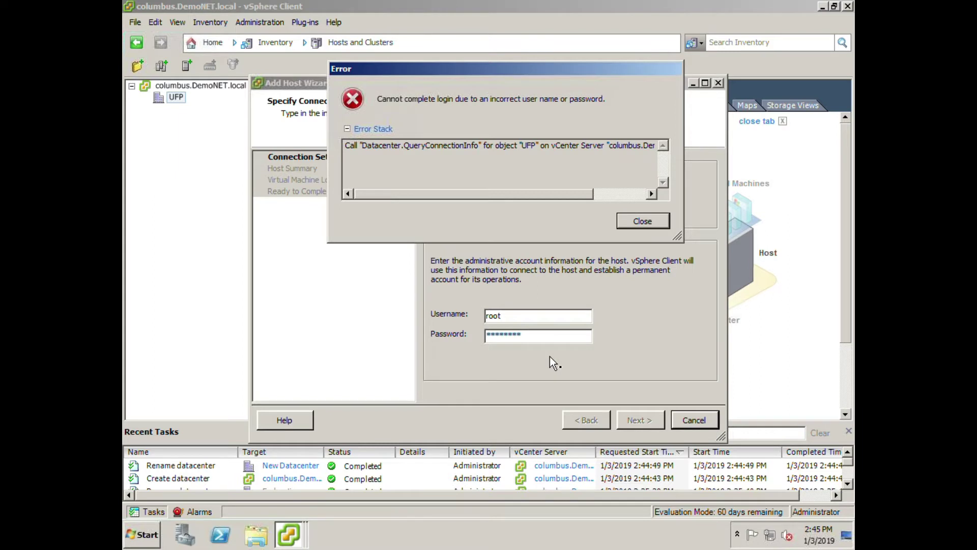
Dismiss the incorrect-login error and re-enter the root password.
{"action": "left_click", "coordinate": [643, 221]}
{"action": "left_click_drag", "start_coordinate": [541, 336], "coordinate": [407, 333]}
{"action": "type", "text": "*********"}
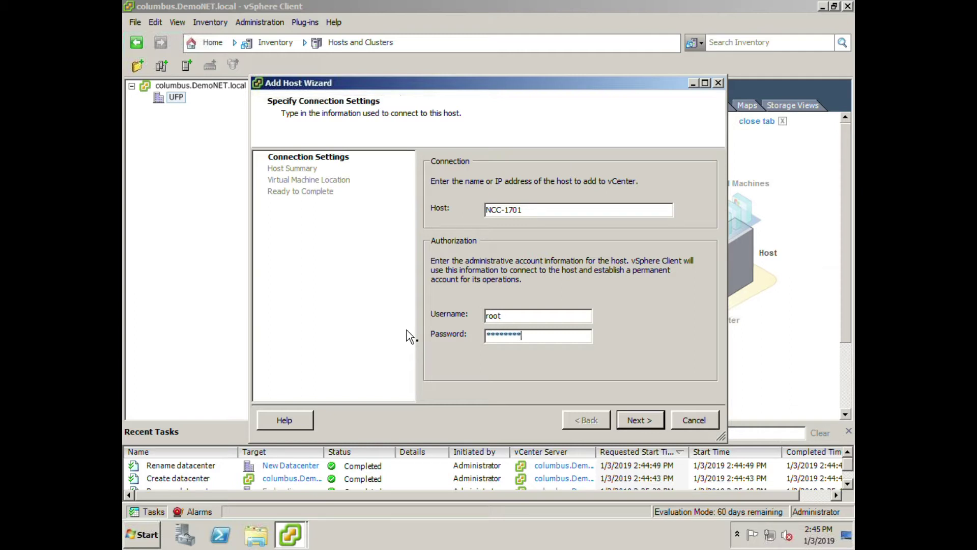
Finish adding ncc-1701.demonet.local with evaluation licensing, lockdown mode disabled and UFP as VM location.
{"action": "left_click", "coordinate": [657, 422]}
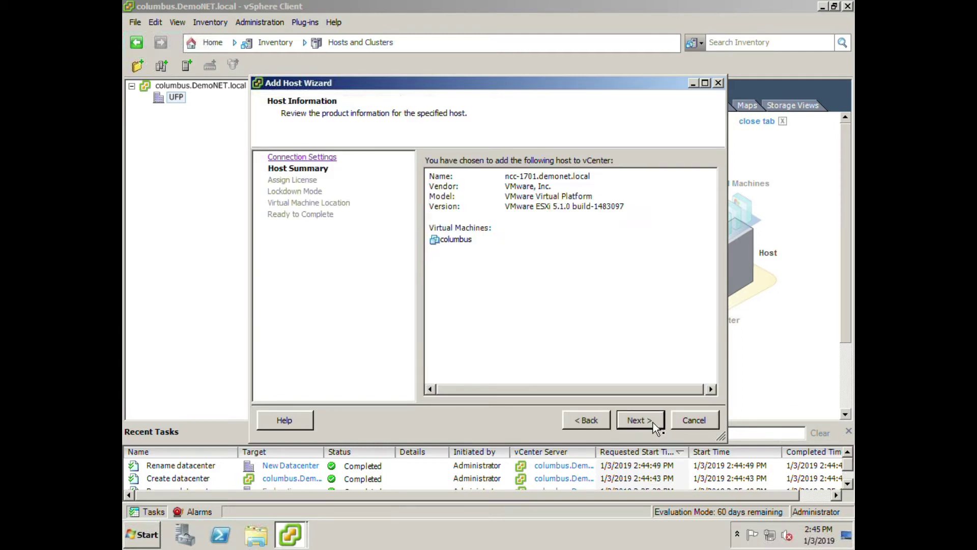
{"action": "left_click", "coordinate": [650, 422]}
{"action": "left_click", "coordinate": [628, 418]}
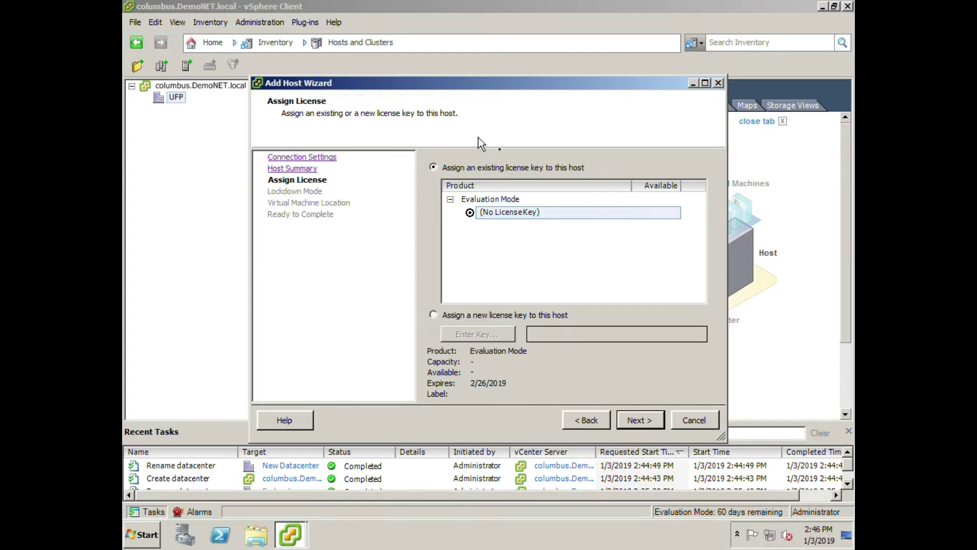
{"action": "left_click", "coordinate": [645, 426]}
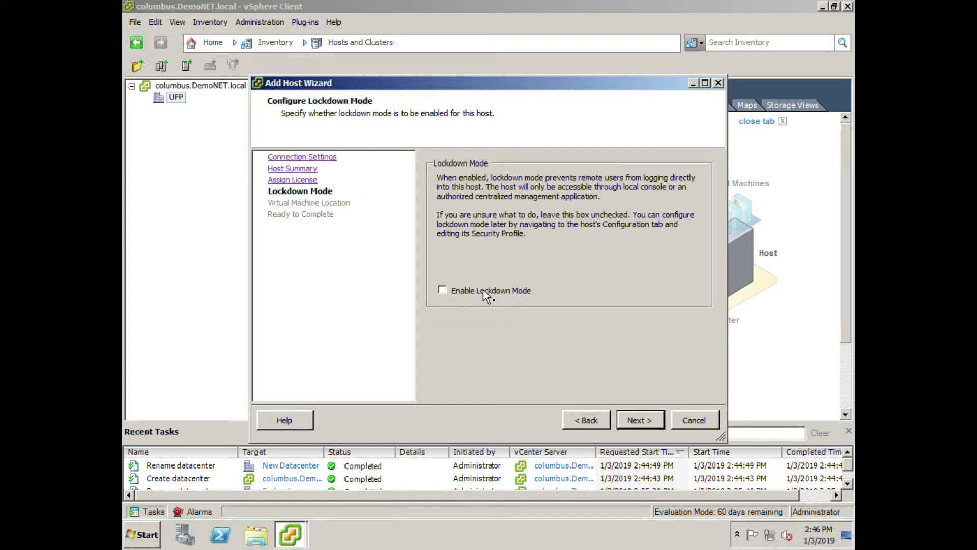
{"action": "left_click", "coordinate": [633, 421]}
{"action": "left_click", "coordinate": [641, 422]}
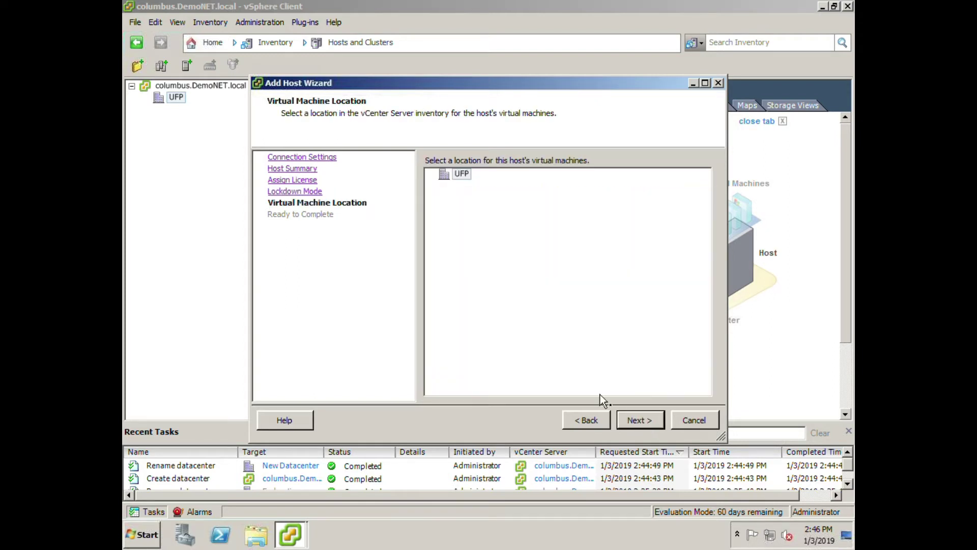
{"action": "left_click", "coordinate": [630, 419]}
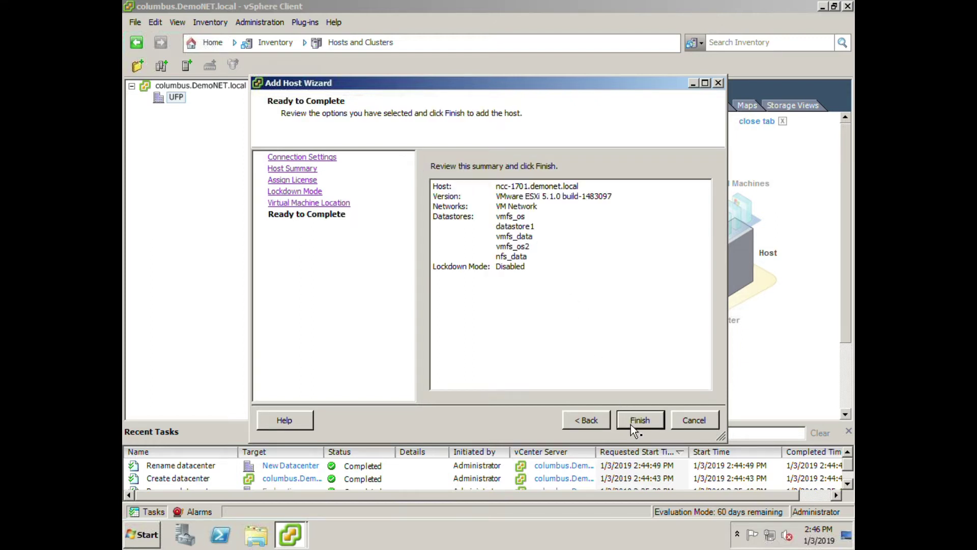
{"action": "left_click", "coordinate": [630, 423]}
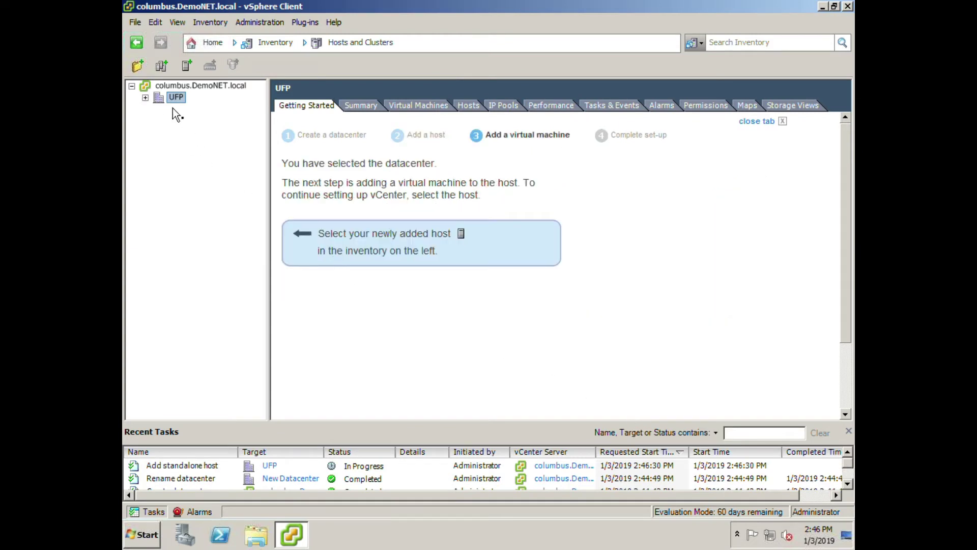
Expand UFP to reveal ncc-1701.demonet.local, then open UFP's actions menu.
{"action": "left_click", "coordinate": [146, 98]}
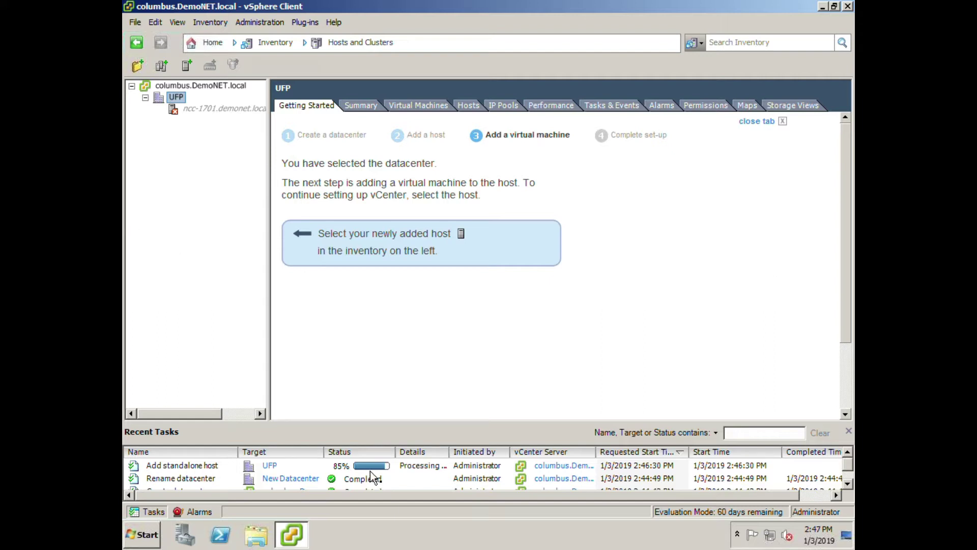
{"action": "right_click", "coordinate": [174, 101]}
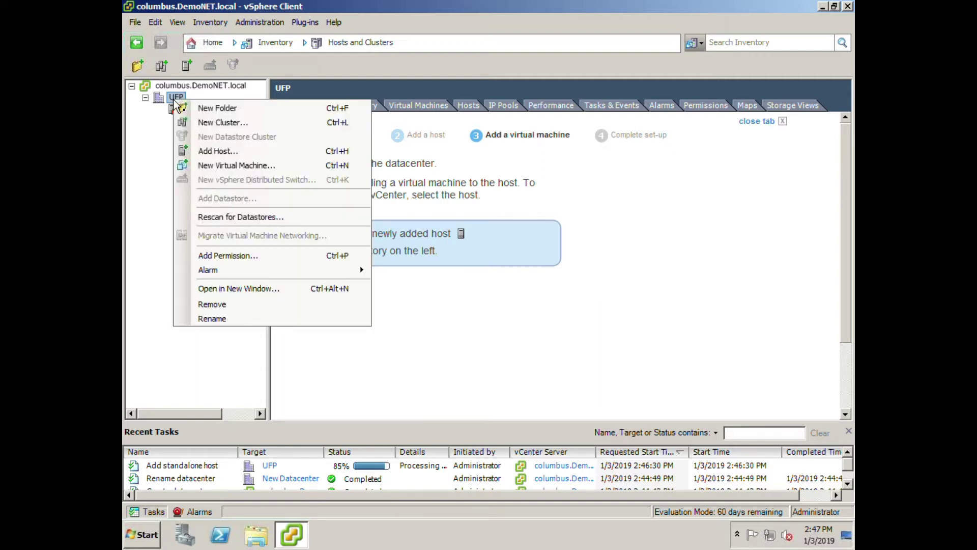
Connect to host ncc-1764 with user root and its password, trusting its certificate.
{"action": "left_click", "coordinate": [225, 153]}
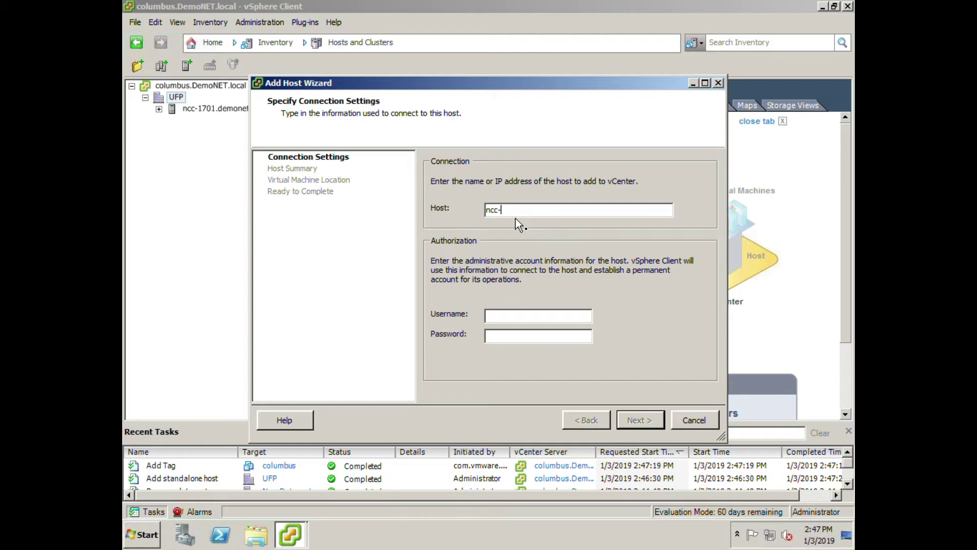
{"action": "left_click", "coordinate": [499, 315]}
{"action": "type", "text": "root"}
{"action": "key", "text": "Tab"}
{"action": "type", "text": "****"}
{"action": "key", "text": "BackSpace"}
{"action": "key", "text": "BackSpace"}
{"action": "key", "text": "BackSpace"}
{"action": "key", "text": "BackSpace"}
{"action": "type", "text": "*********"}
{"action": "left_click", "coordinate": [650, 420]}
{"action": "left_click", "coordinate": [540, 358]}
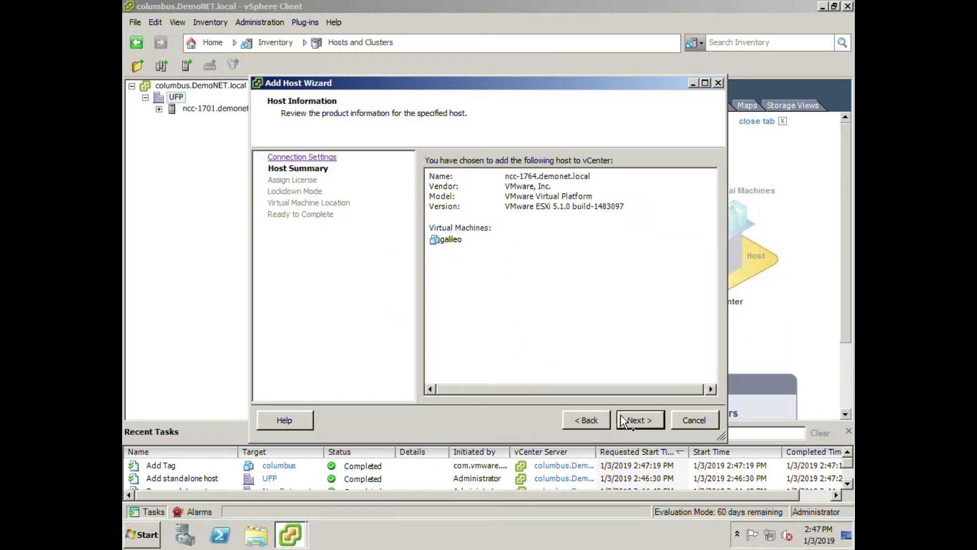
Finish the wizard keeping evaluation licensing, lockdown mode disabled and UFP as VM location.
{"action": "left_click", "coordinate": [636, 428]}
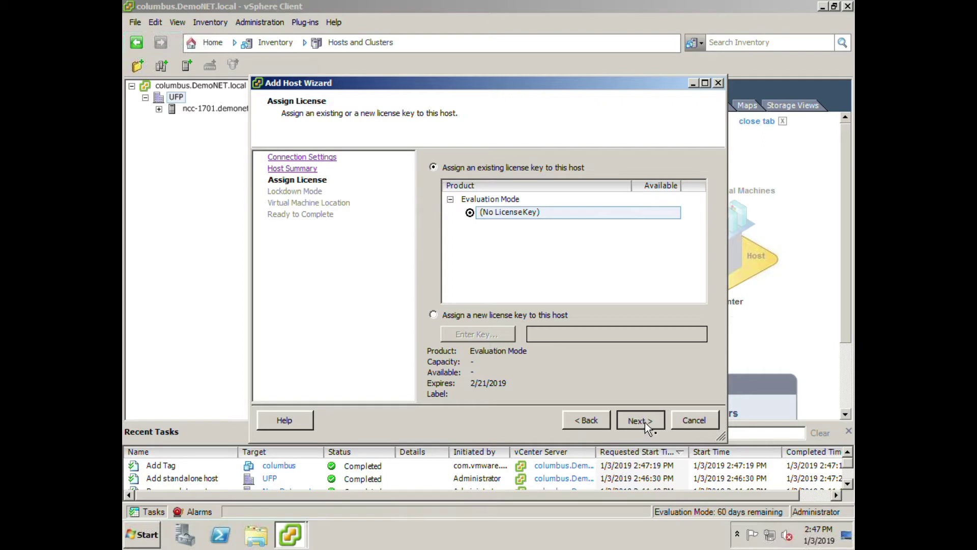
{"action": "left_click", "coordinate": [646, 421]}
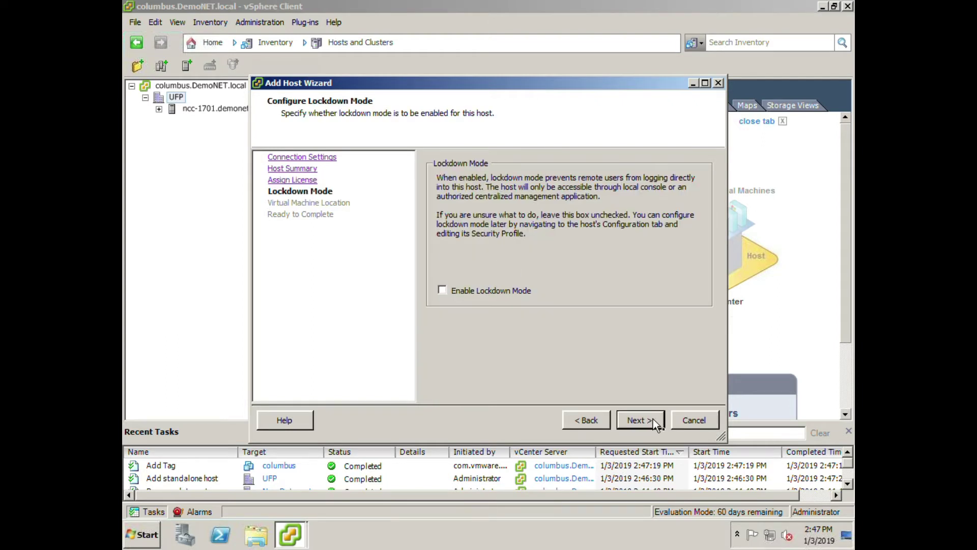
{"action": "left_click", "coordinate": [639, 420]}
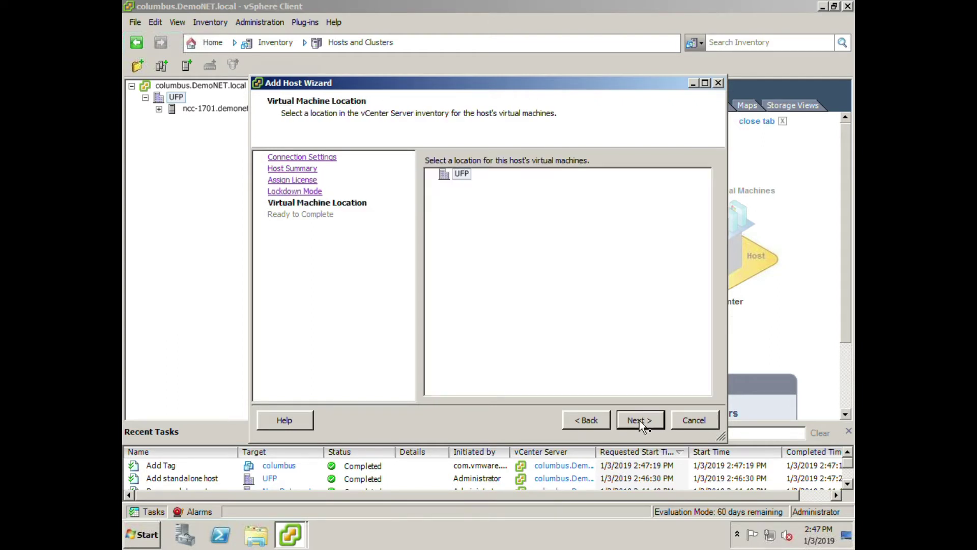
{"action": "left_click", "coordinate": [640, 420]}
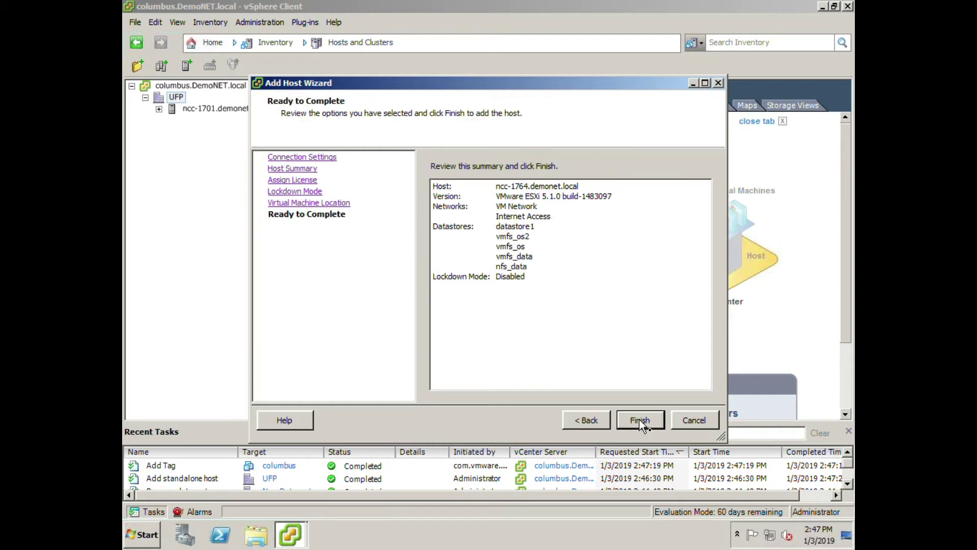
{"action": "left_click", "coordinate": [639, 420]}
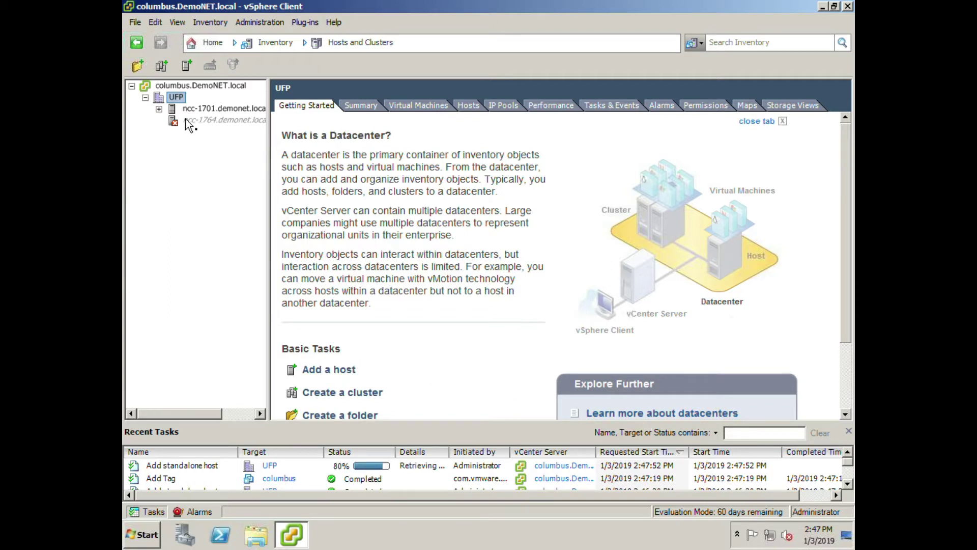
Review ncc-1701's Summary, Virtual Machines, Resource Allocation, Performance and Configuration tabs.
{"action": "left_click", "coordinate": [159, 109]}
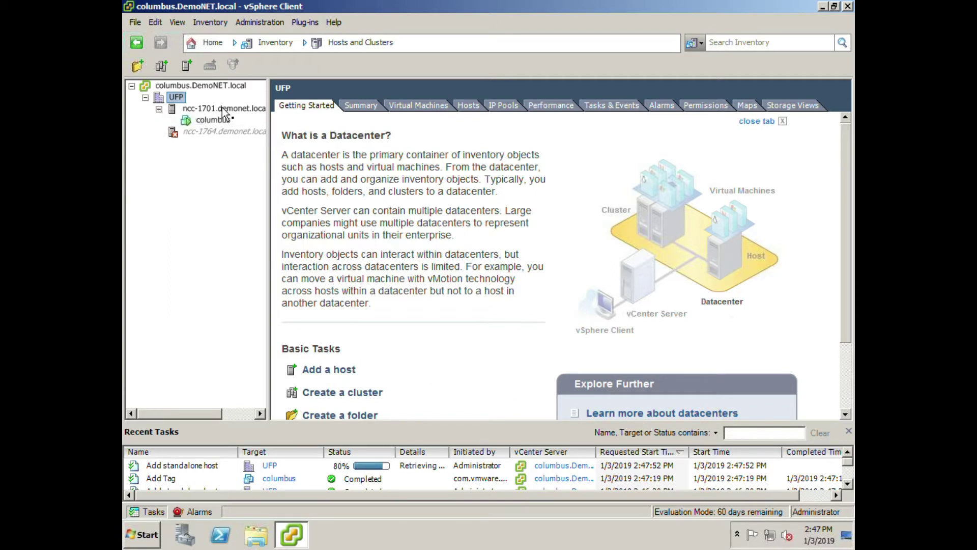
{"action": "left_click", "coordinate": [160, 109]}
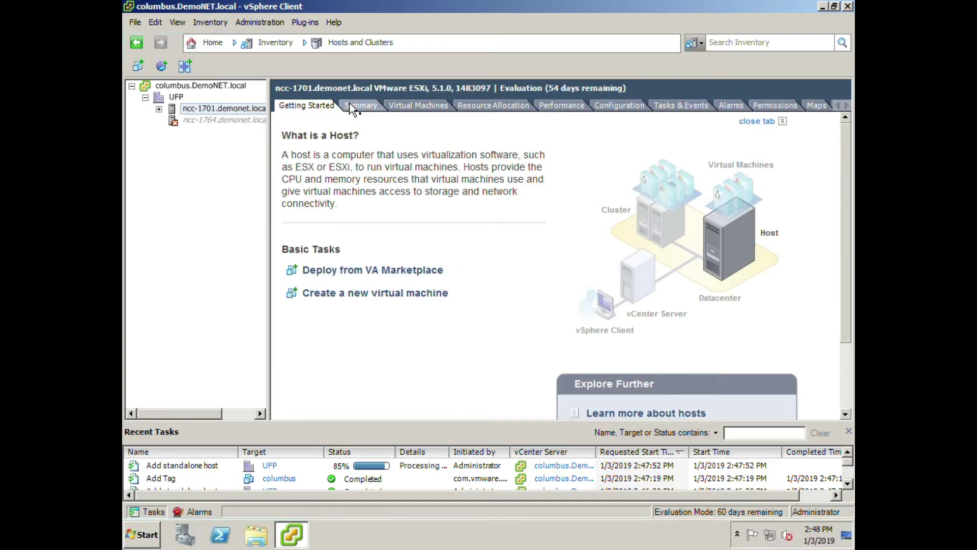
{"action": "left_click", "coordinate": [352, 106]}
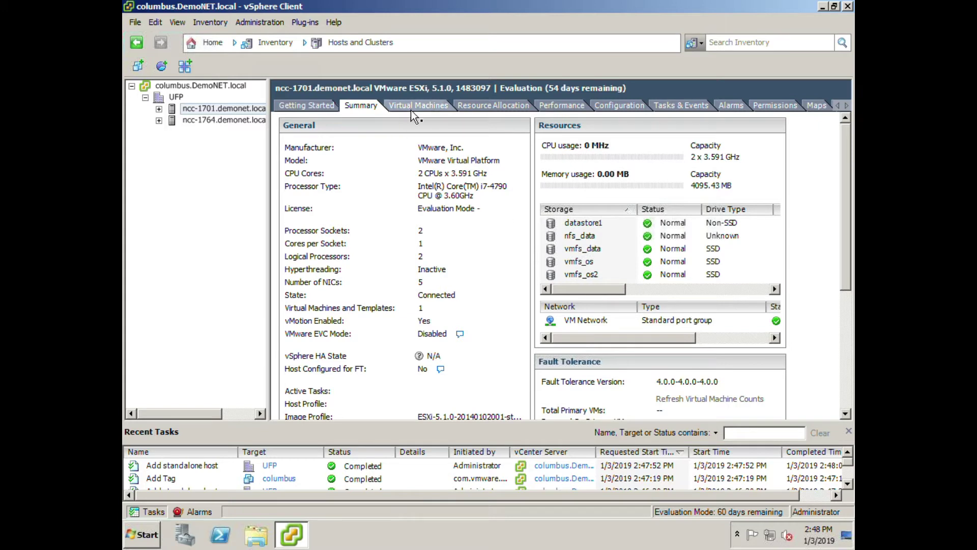
{"action": "left_click", "coordinate": [411, 109]}
{"action": "left_click", "coordinate": [312, 159]}
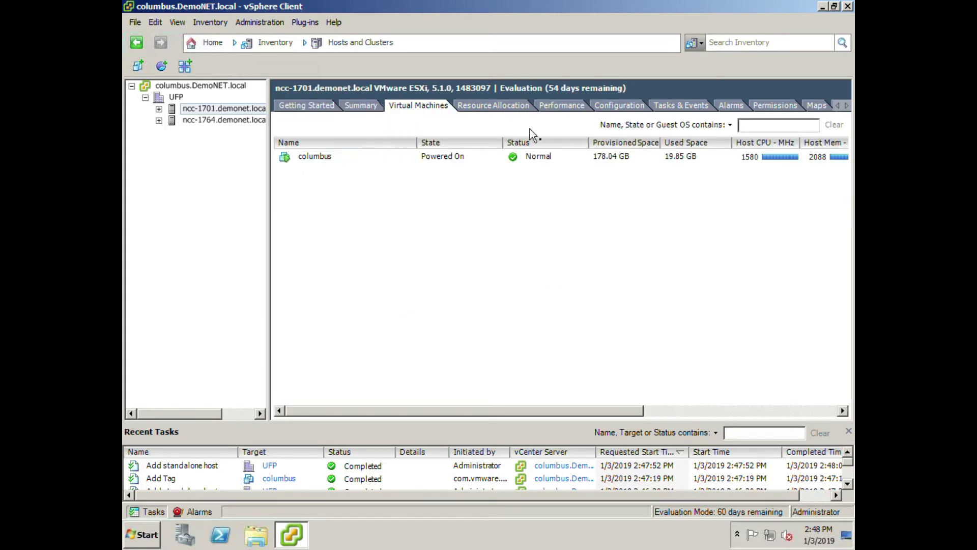
{"action": "left_click", "coordinate": [500, 106]}
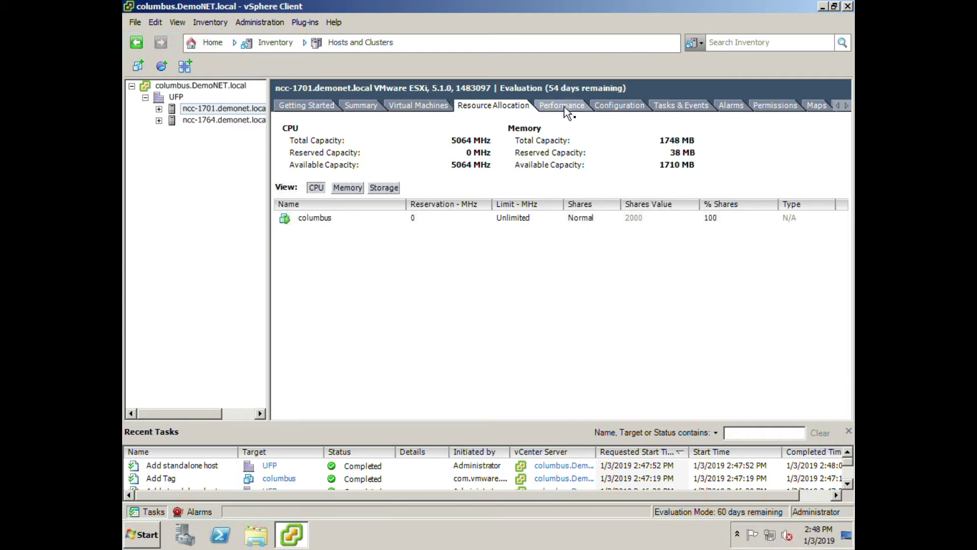
{"action": "left_click", "coordinate": [564, 106]}
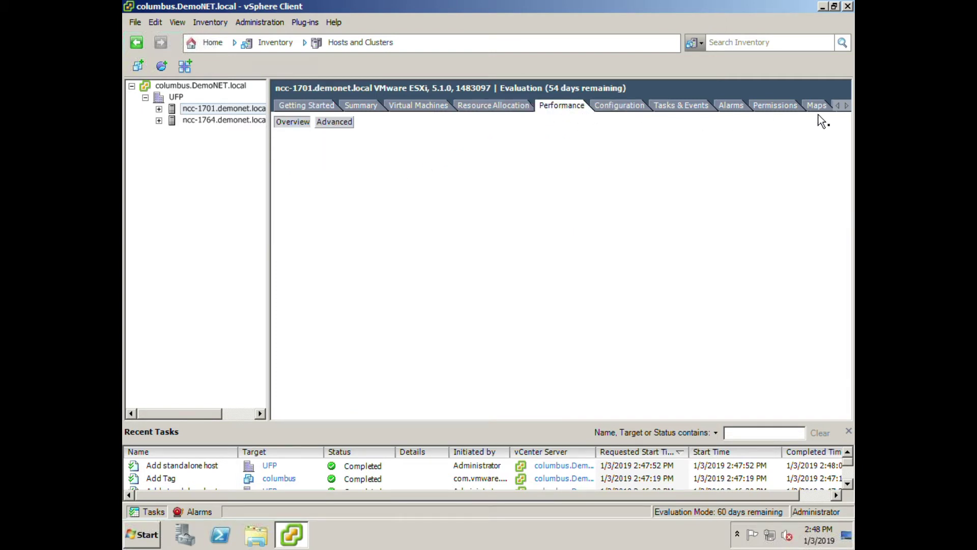
{"action": "left_click", "coordinate": [622, 106]}
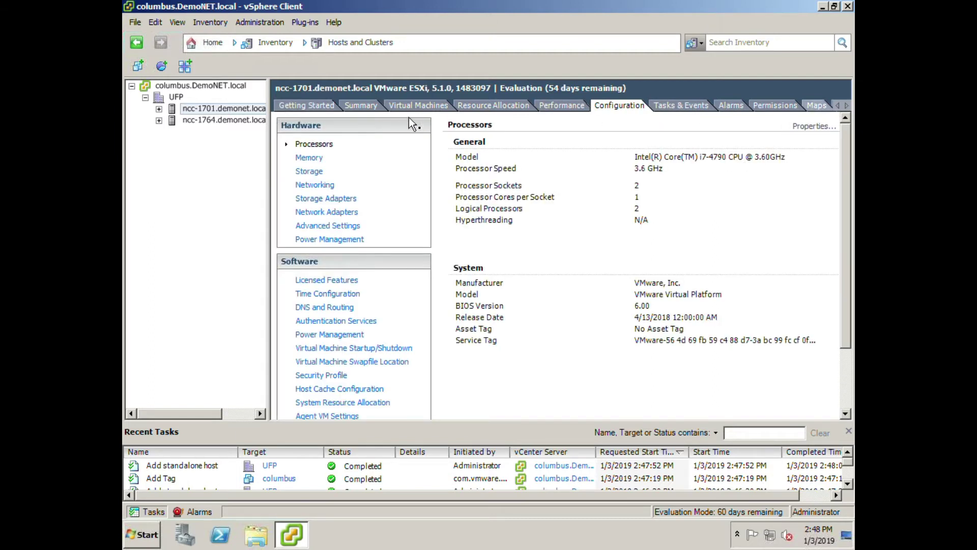
{"action": "left_click", "coordinate": [375, 107]}
{"action": "left_click", "coordinate": [309, 109]}
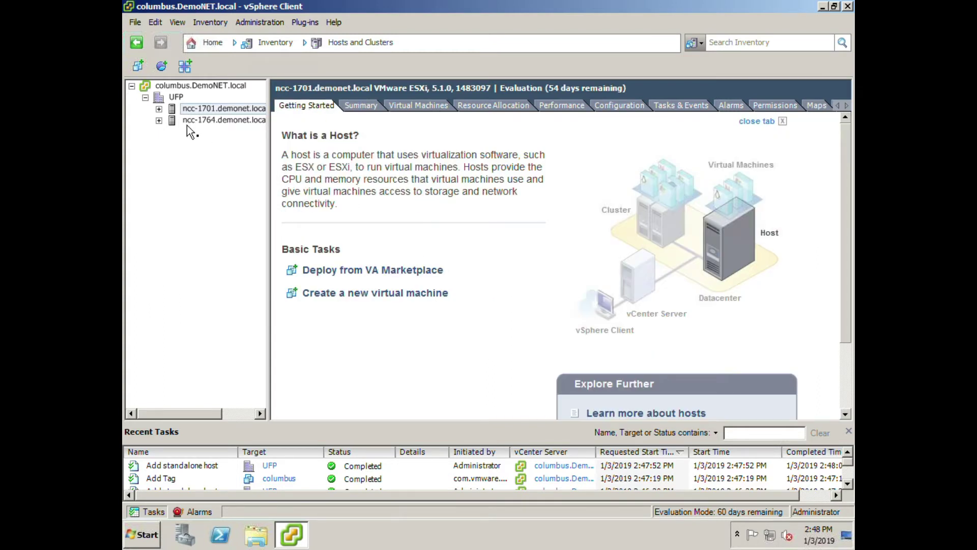
Expand ncc-1764 and ncc-1701 to show galileo and columbus, then collapse both.
{"action": "left_click", "coordinate": [159, 120]}
{"action": "left_click", "coordinate": [159, 109]}
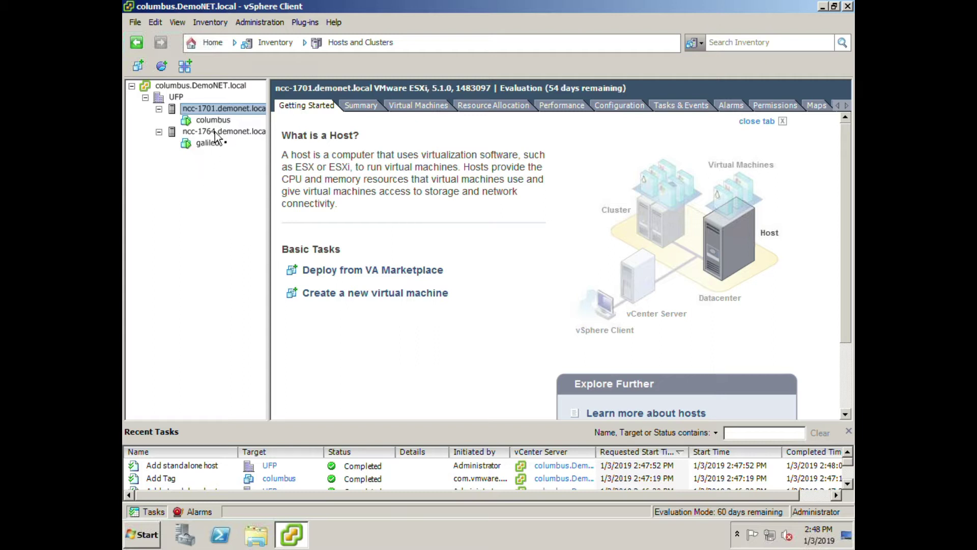
{"action": "left_click", "coordinate": [159, 132]}
{"action": "left_click", "coordinate": [159, 109]}
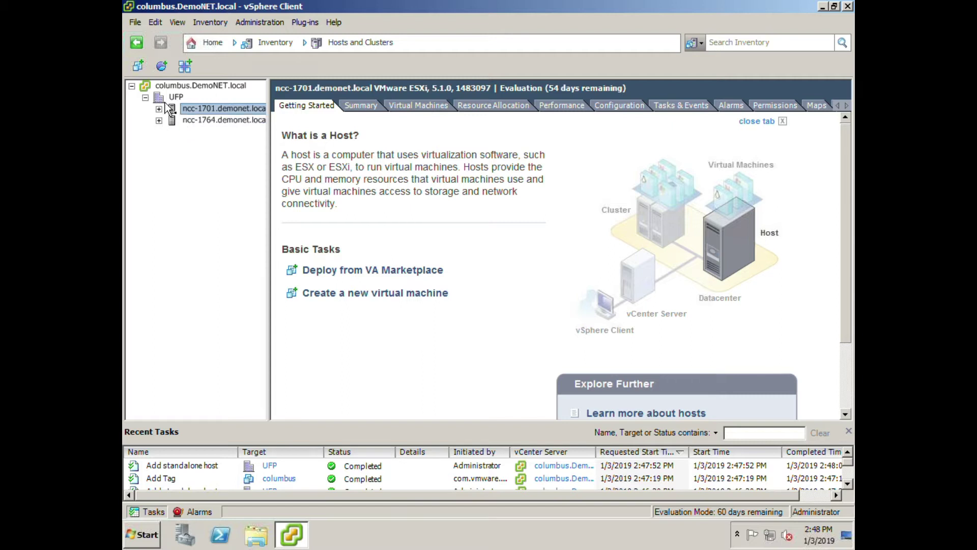
Start a new cluster named SF in UFP with vSphere HA and vSphere DRS turned on.
{"action": "right_click", "coordinate": [174, 97]}
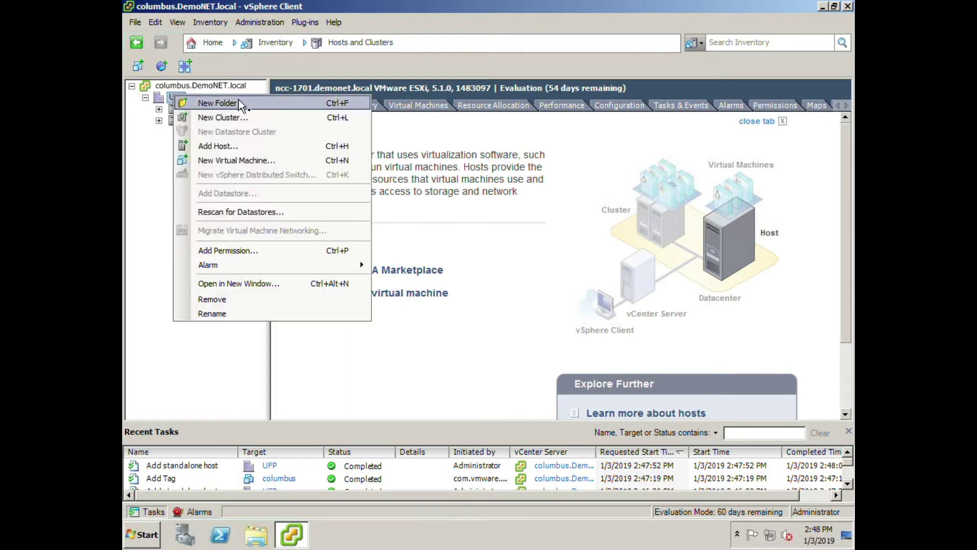
{"action": "left_click", "coordinate": [227, 118]}
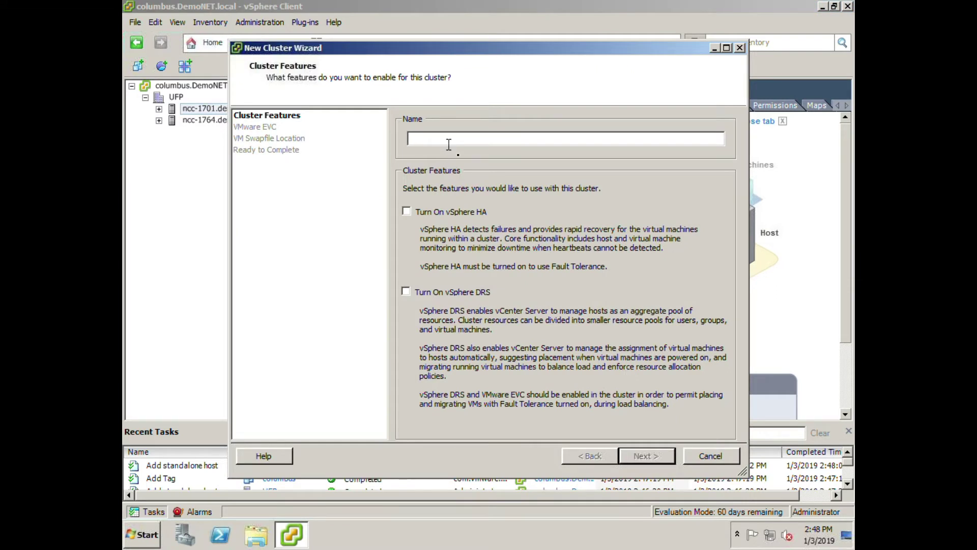
{"action": "type", "text": "SF"}
{"action": "left_click", "coordinate": [407, 210]}
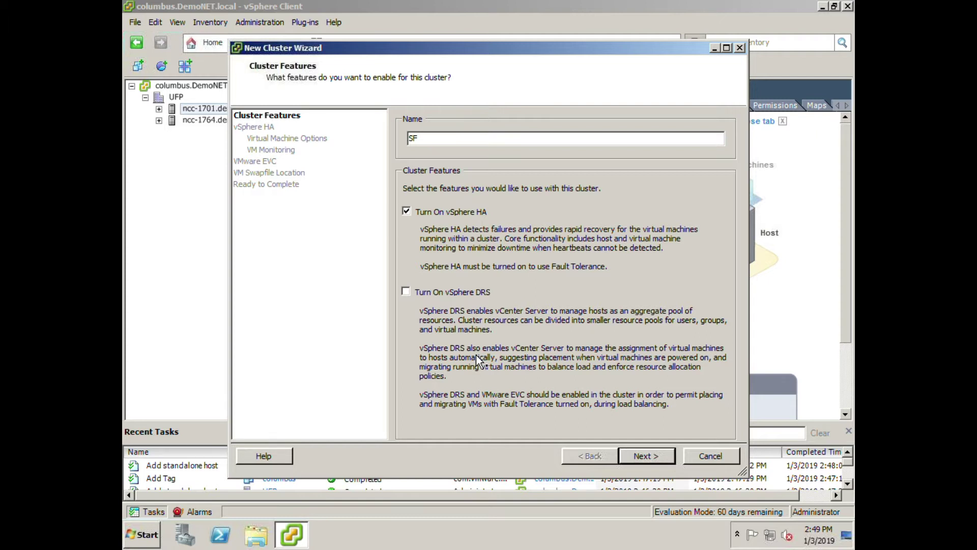
{"action": "left_click", "coordinate": [406, 292]}
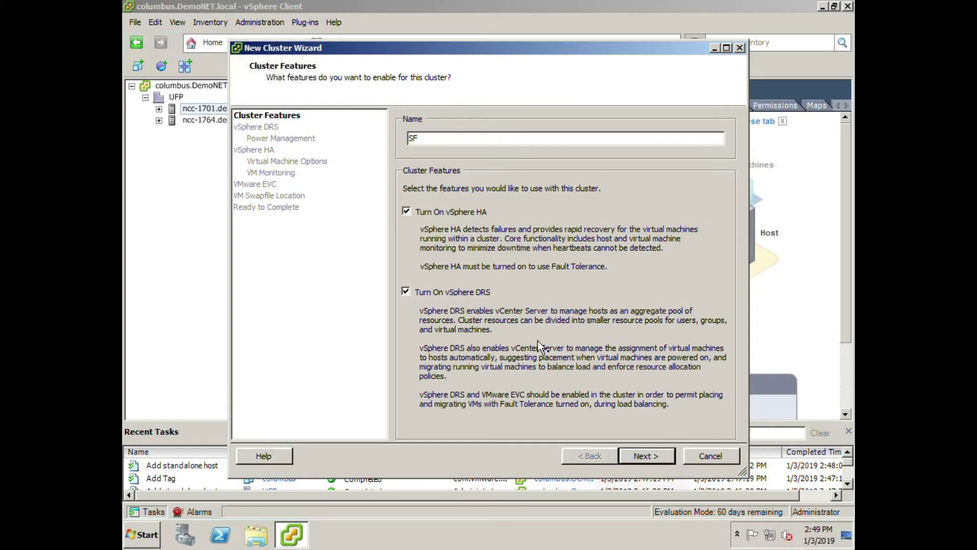
{"action": "left_click", "coordinate": [641, 457]}
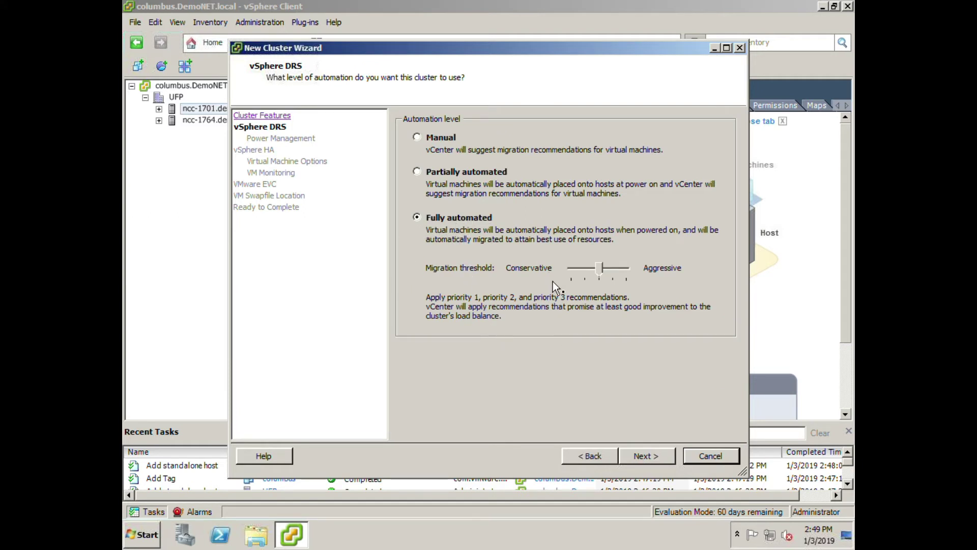
Create SF with fully automated DRS, power management off, Medium restart priority, VM monitoring and EVC disabled.
{"action": "left_click", "coordinate": [642, 464]}
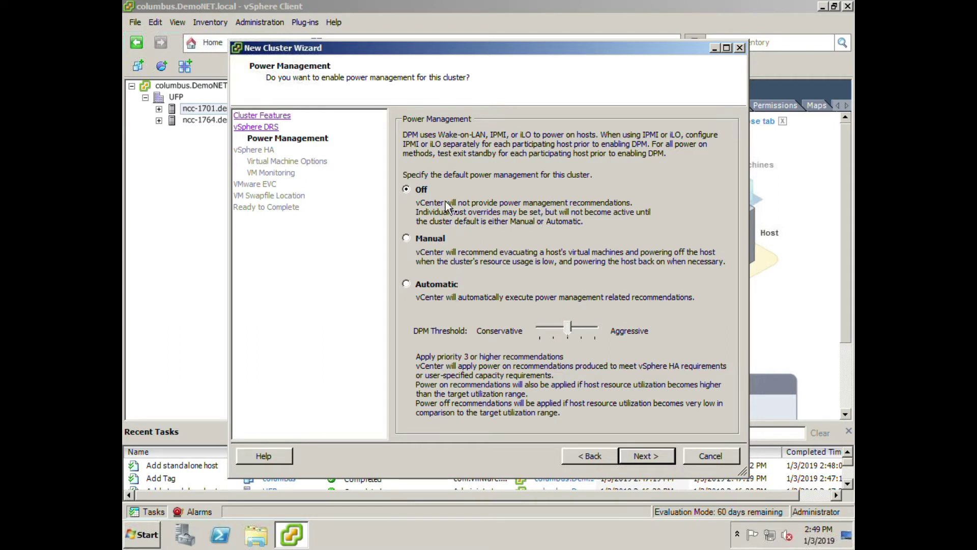
{"action": "left_click", "coordinate": [658, 462]}
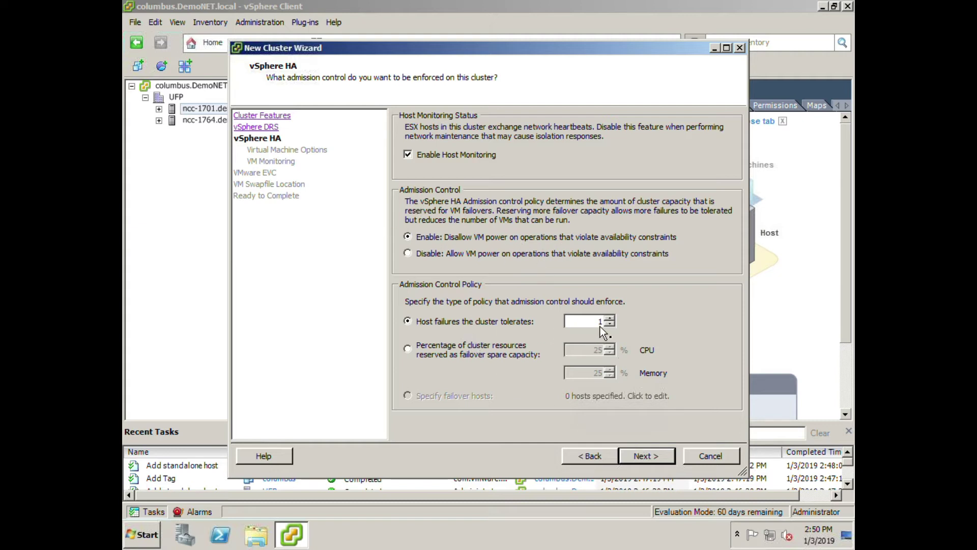
{"action": "left_click", "coordinate": [640, 457]}
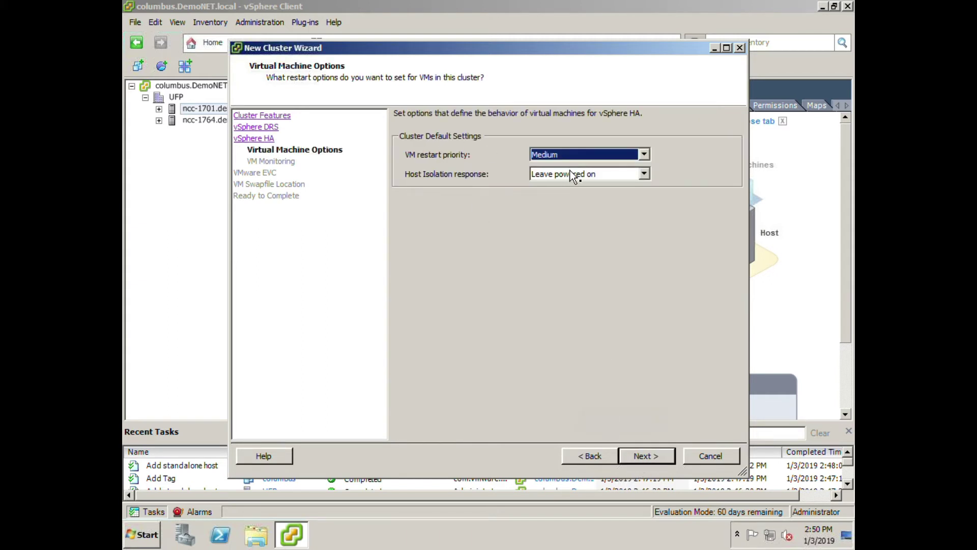
{"action": "left_click", "coordinate": [644, 154]}
{"action": "left_click", "coordinate": [646, 154]}
{"action": "left_click", "coordinate": [648, 456]}
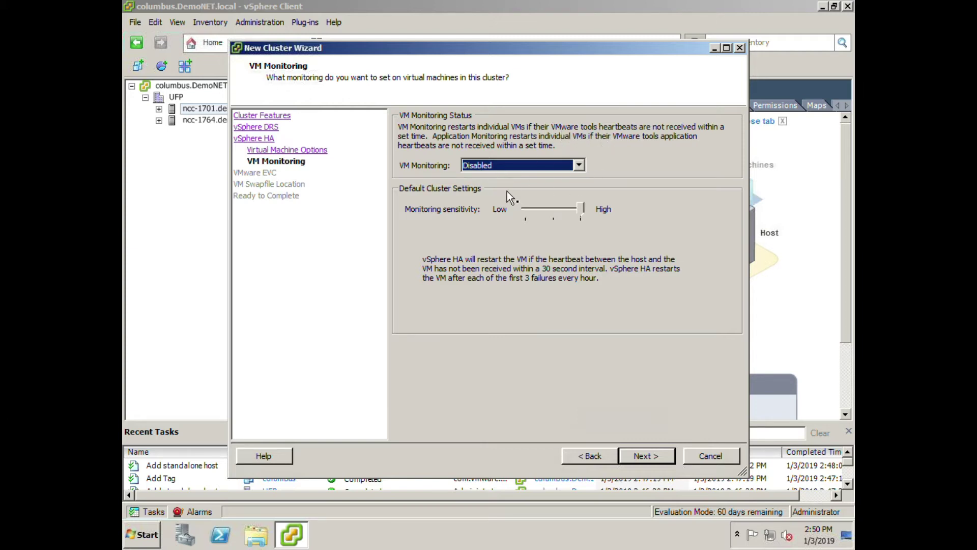
{"action": "left_click", "coordinate": [634, 454]}
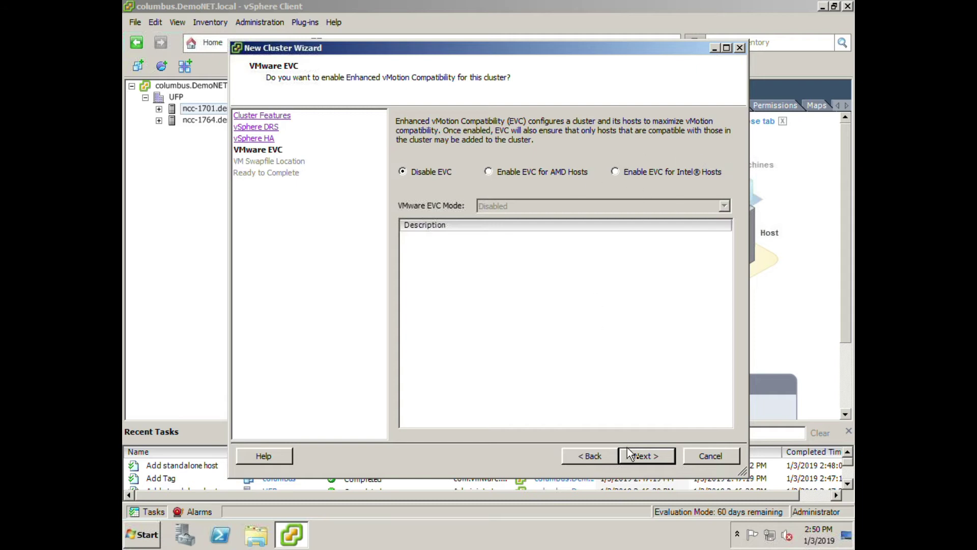
{"action": "left_click", "coordinate": [659, 464]}
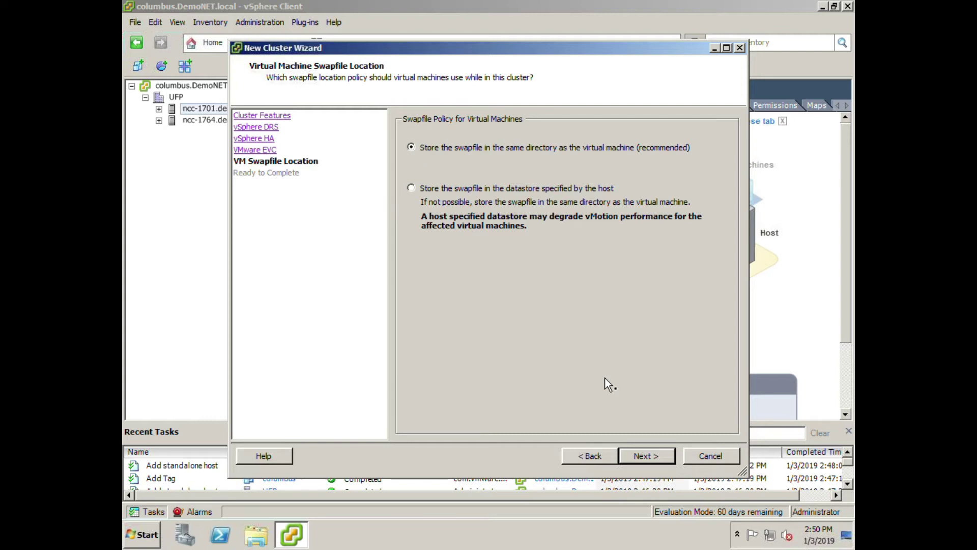
{"action": "left_click", "coordinate": [632, 456]}
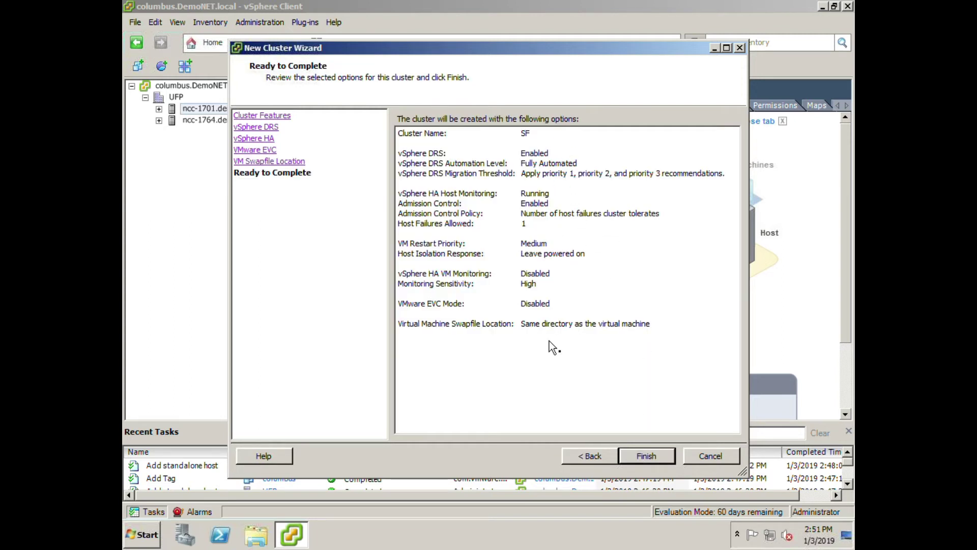
{"action": "left_click", "coordinate": [637, 457]}
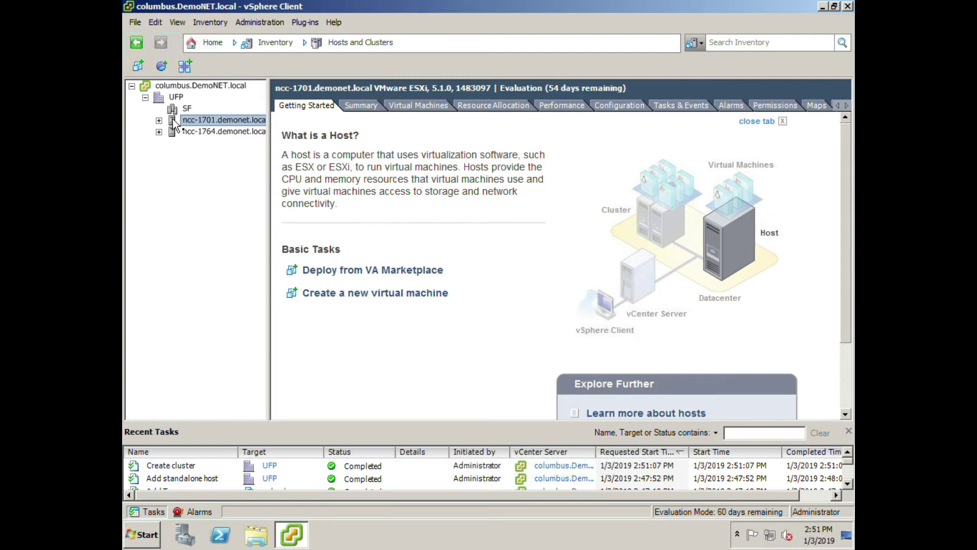
Move hosts ncc-1701 and ncc-1764 into SF with VMs in the root pool, then expand SF.
{"action": "left_click_drag", "start_coordinate": [175, 121], "coordinate": [179, 110]}
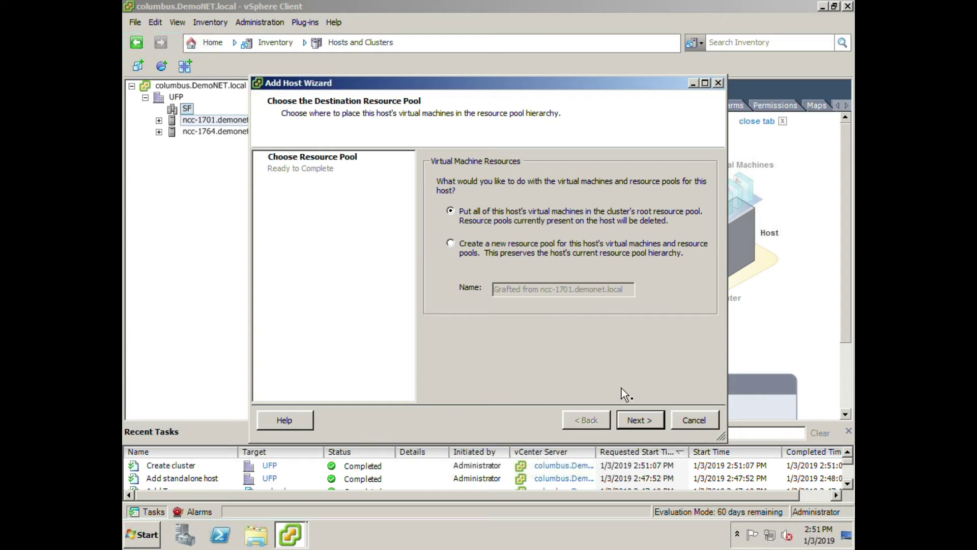
{"action": "left_click", "coordinate": [633, 424]}
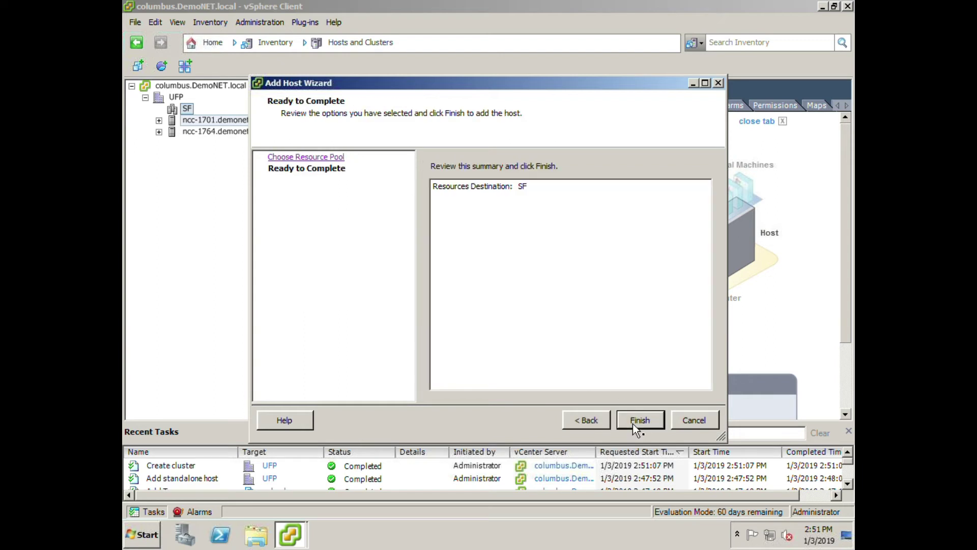
{"action": "left_click", "coordinate": [633, 424]}
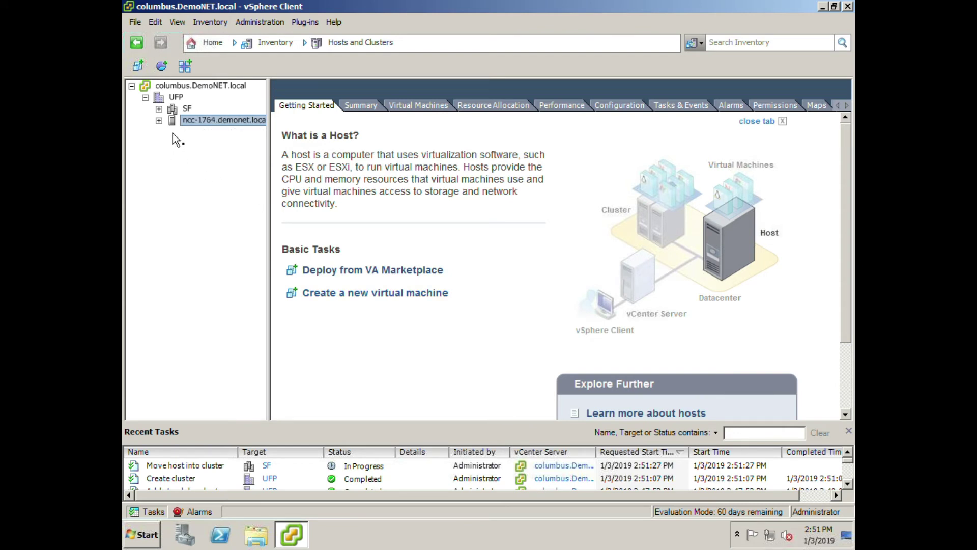
{"action": "left_click_drag", "start_coordinate": [175, 121], "coordinate": [179, 113]}
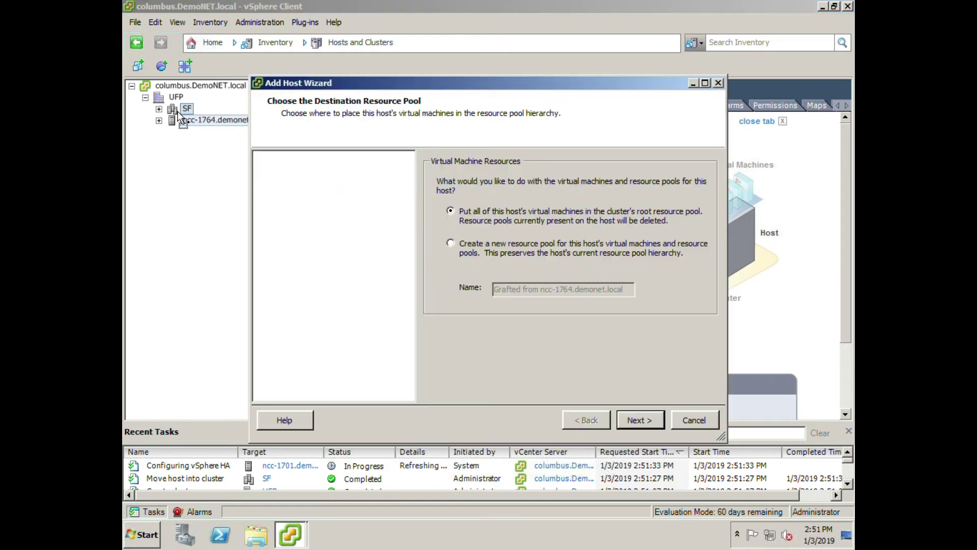
{"action": "left_click", "coordinate": [641, 420]}
{"action": "left_click", "coordinate": [640, 421]}
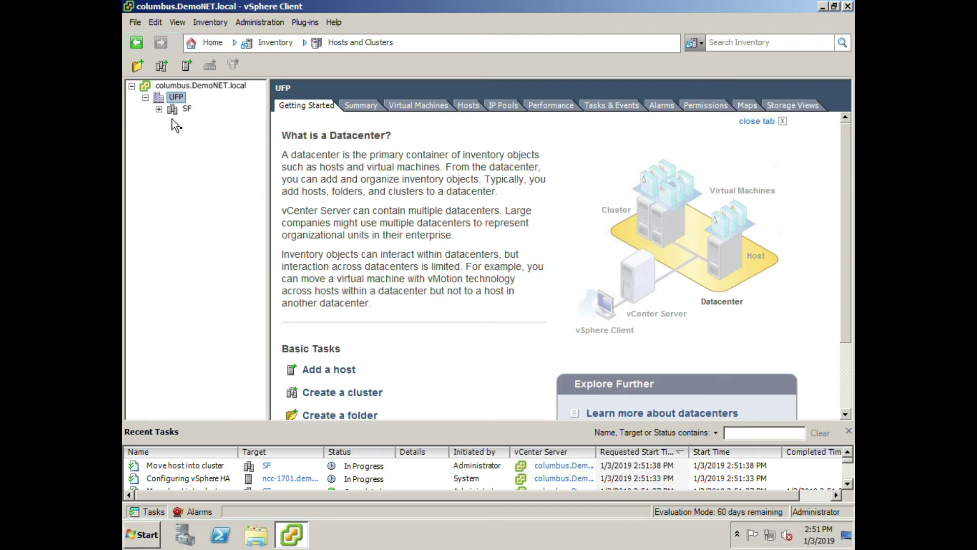
{"action": "left_click", "coordinate": [159, 110]}
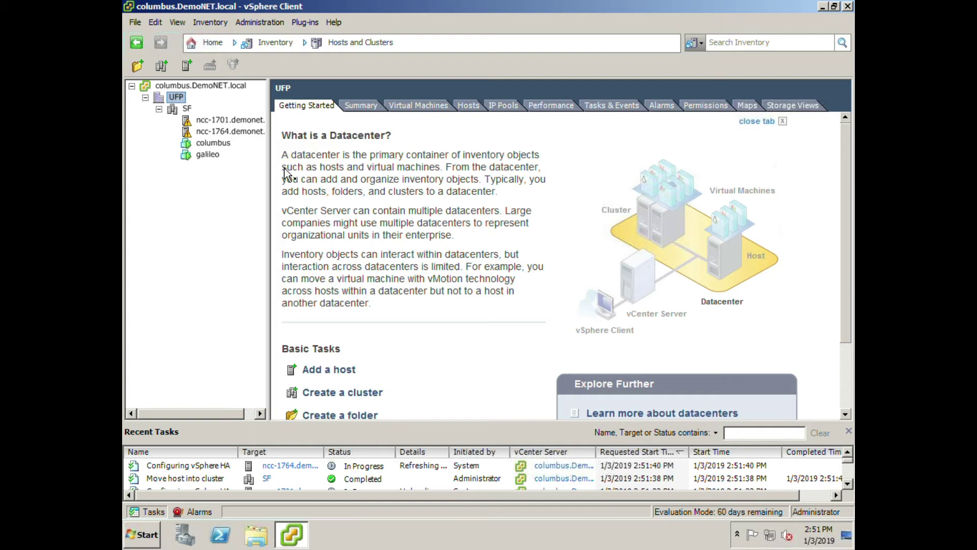
{"action": "left_click_drag", "start_coordinate": [271, 175], "coordinate": [312, 178]}
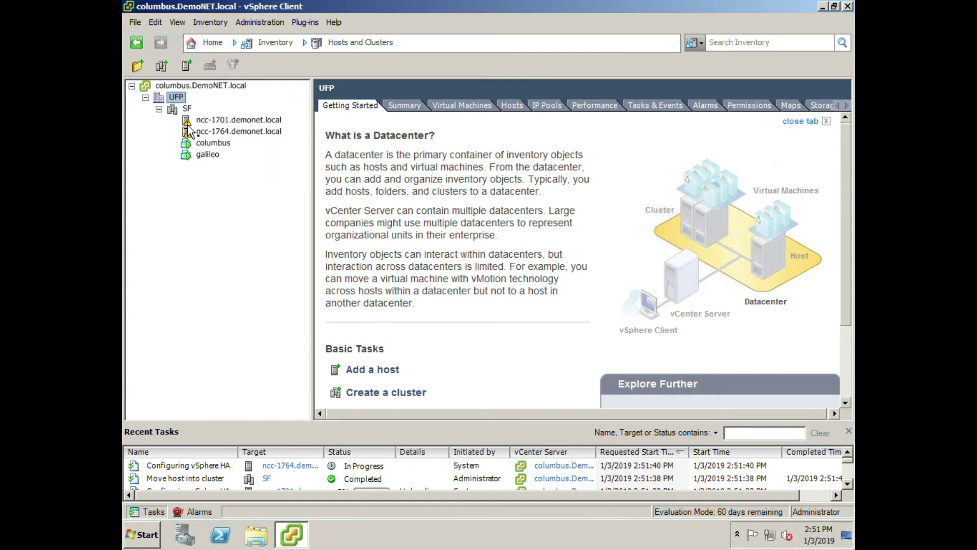
Review ncc-1701's virtual switches and physical network adapters, then return to its Summary.
{"action": "left_click", "coordinate": [188, 122]}
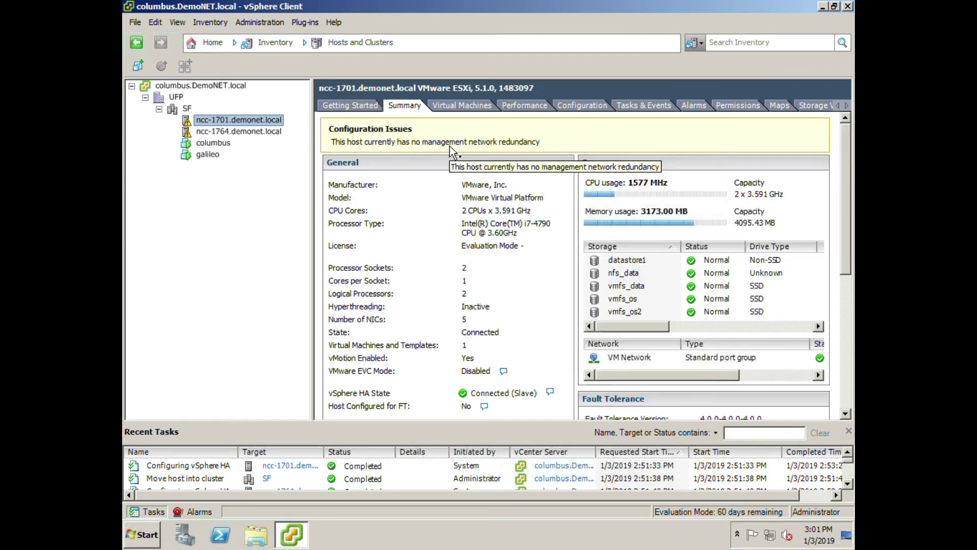
{"action": "left_click", "coordinate": [584, 114]}
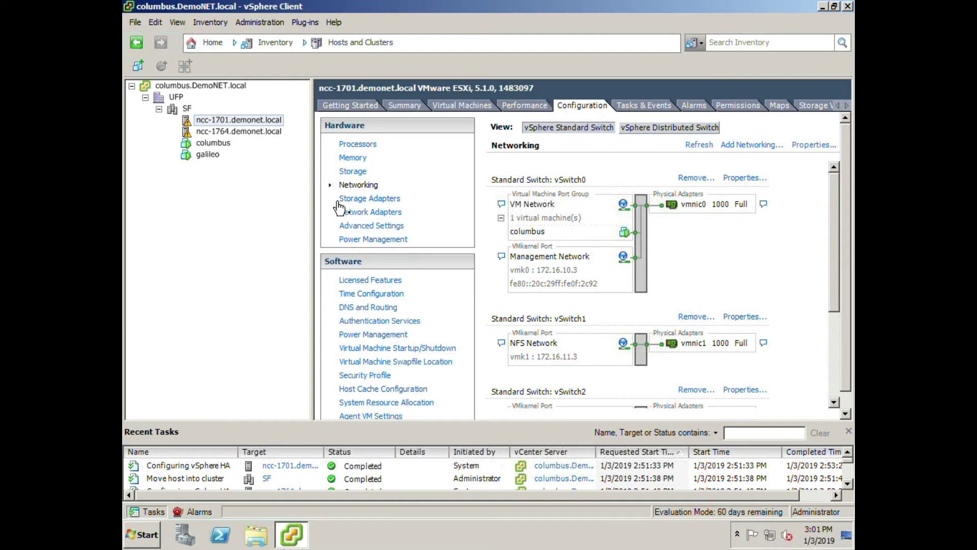
{"action": "left_click", "coordinate": [363, 216]}
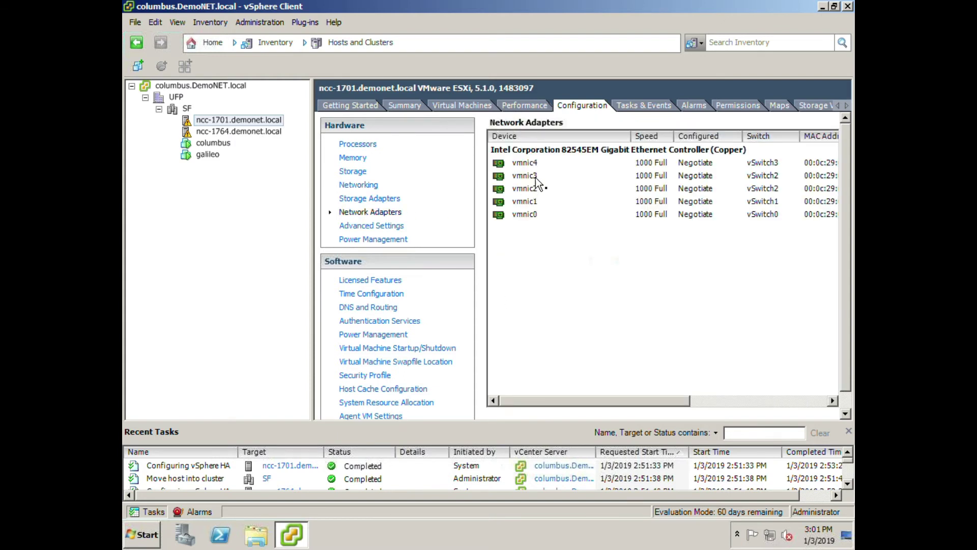
{"action": "left_click", "coordinate": [361, 187]}
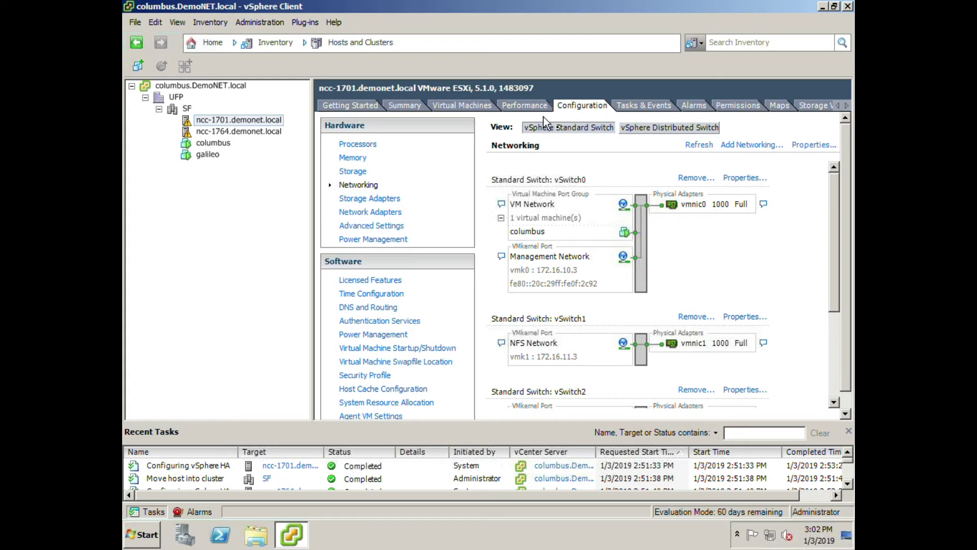
{"action": "left_click", "coordinate": [412, 108]}
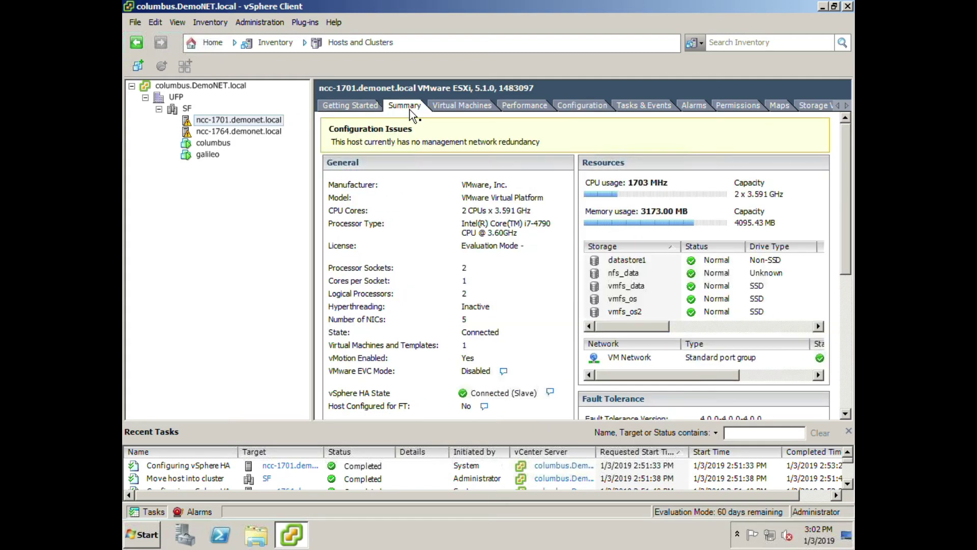
Open SF's Edit Settings on the vSphere HA page and bring up its Advanced Options.
{"action": "right_click", "coordinate": [185, 109]}
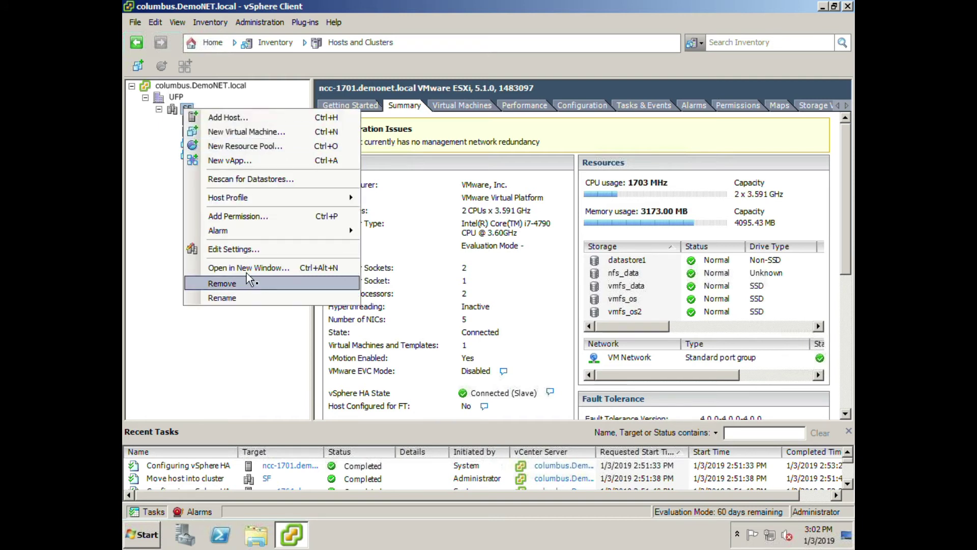
{"action": "left_click", "coordinate": [250, 256]}
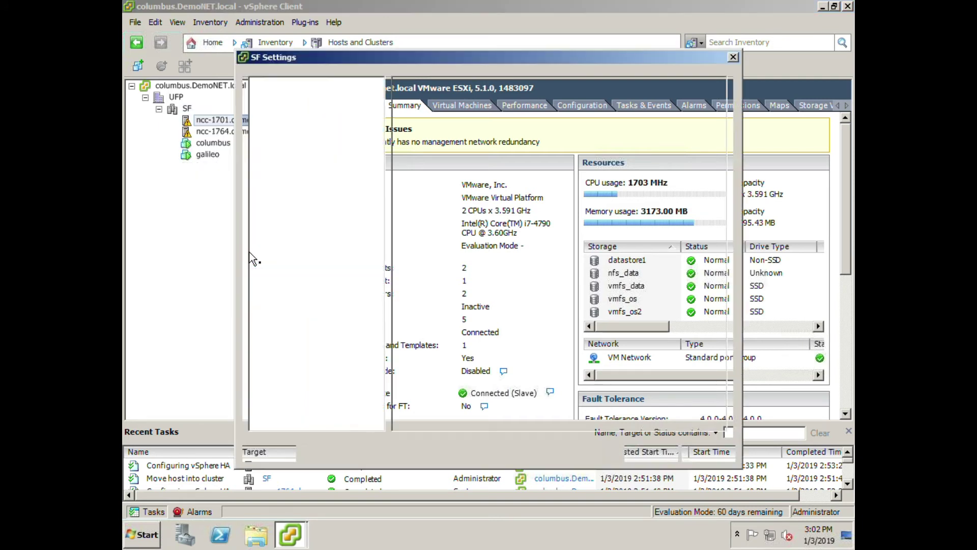
{"action": "left_click", "coordinate": [290, 97]}
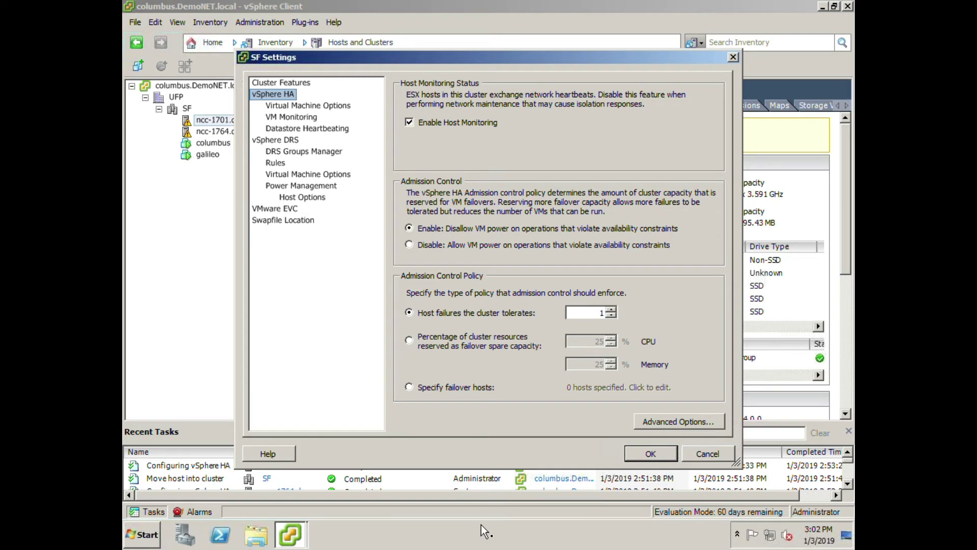
{"action": "left_click", "coordinate": [679, 421]}
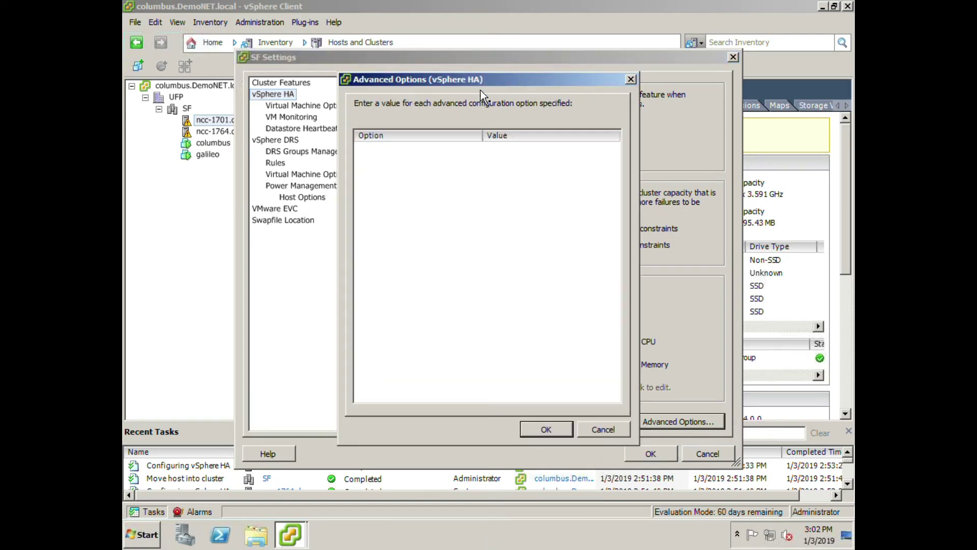
Add HA advanced option das.ignoreRedundantNetWarning with value true and apply SF's settings.
{"action": "left_click", "coordinate": [397, 150]}
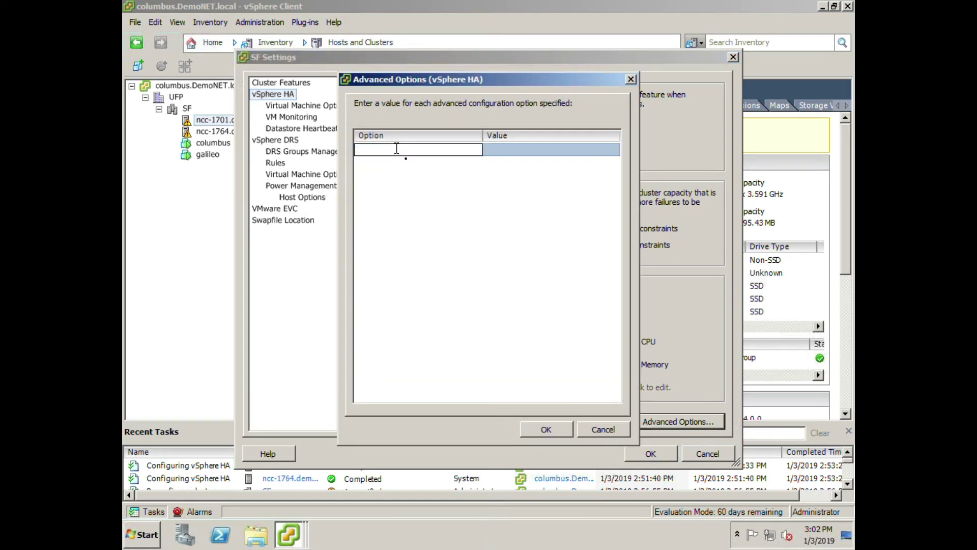
{"action": "type", "text": "das.ingnor"}
{"action": "key", "text": "BackSpace"}
{"action": "key", "text": "BackSpace"}
{"action": "key", "text": "BackSpace"}
{"action": "key", "text": "BackSpace"}
{"action": "key", "text": "BackSpace"}
{"action": "key", "text": "BackSpace"}
{"action": "type", "text": "ignoreRedundantNetWarning"}
{"action": "key", "text": "Tab"}
{"action": "type", "text": "true"}
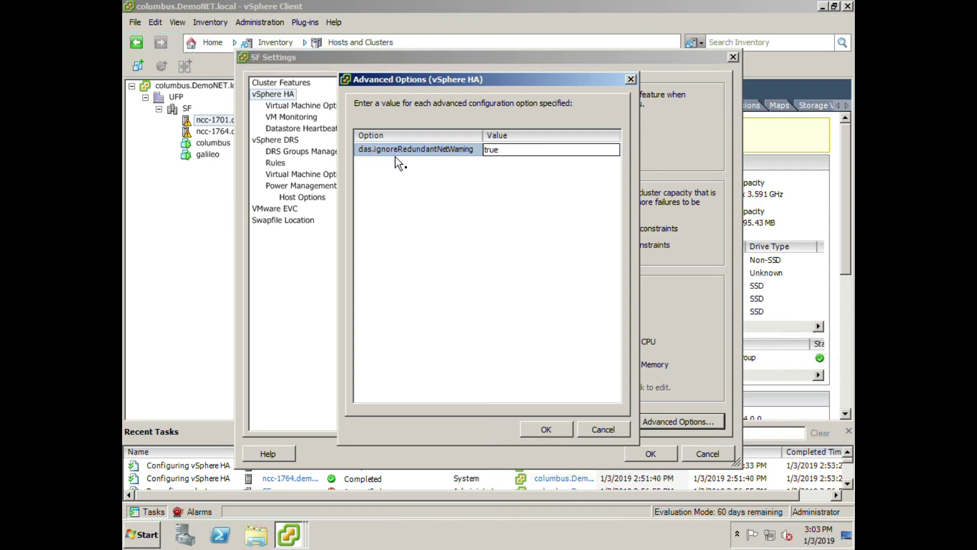
{"action": "key", "text": "Return"}
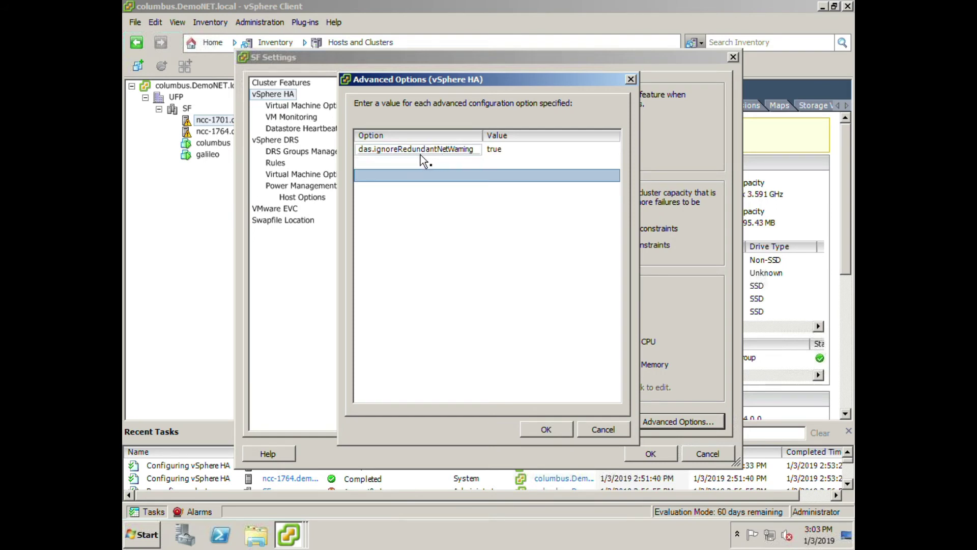
{"action": "left_click", "coordinate": [540, 429]}
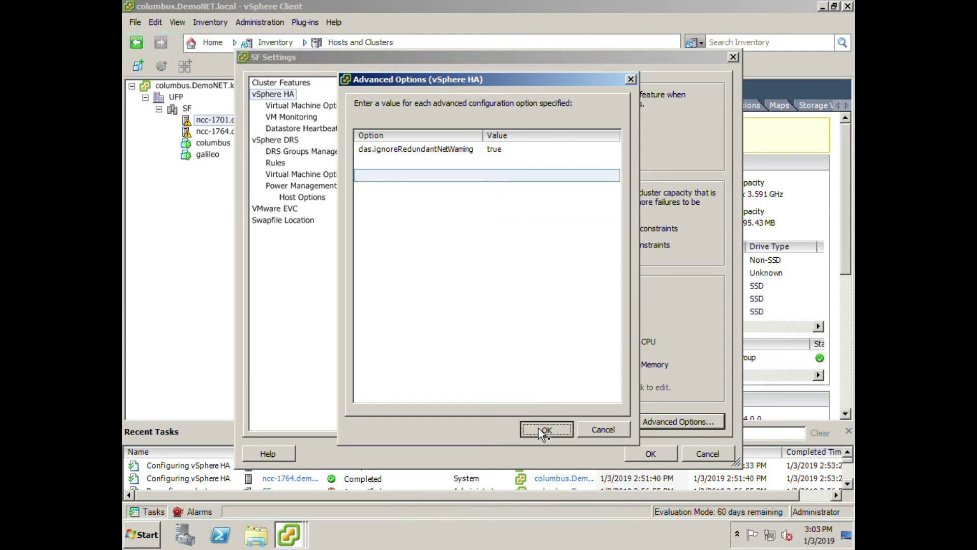
{"action": "left_click", "coordinate": [661, 453]}
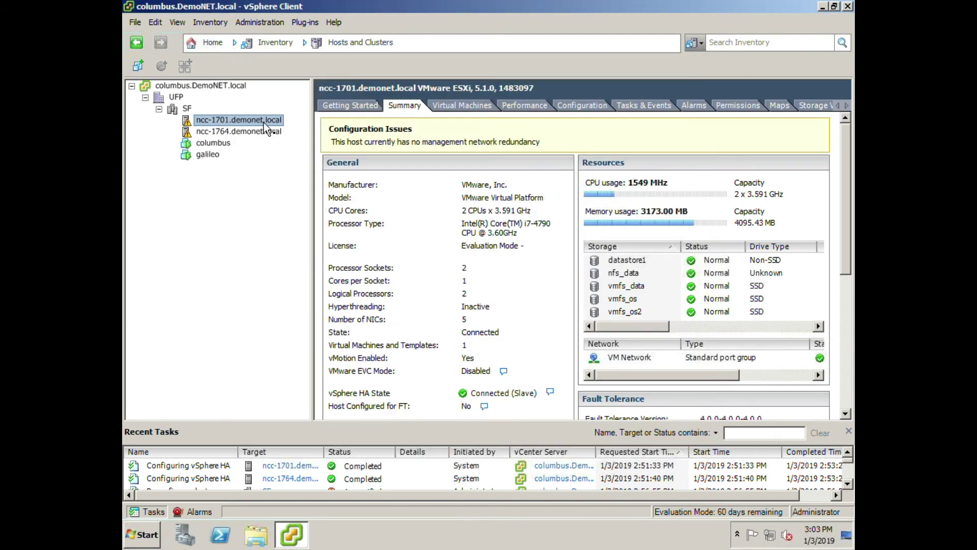
Reconfigure hosts ncc-1701 and ncc-1764 for vSphere HA.
{"action": "right_click", "coordinate": [265, 124]}
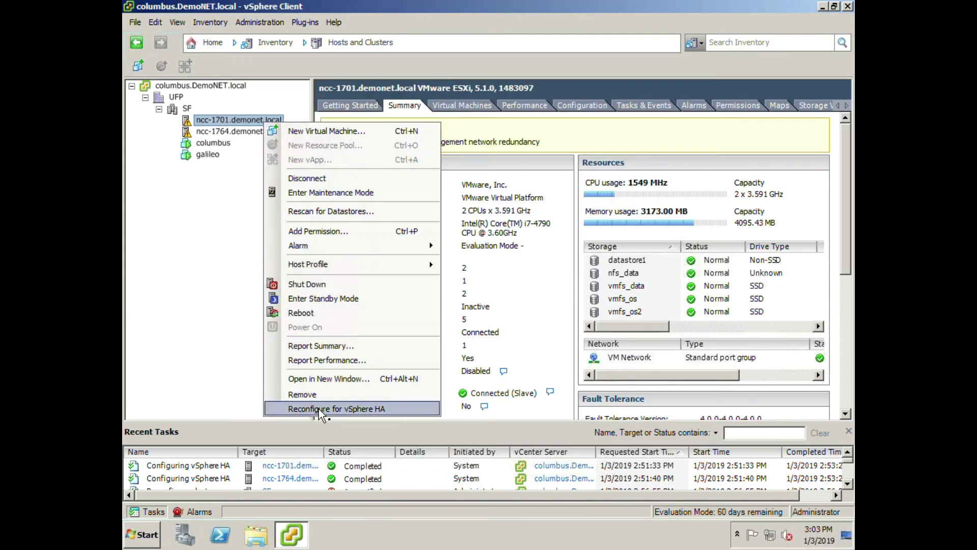
{"action": "left_click", "coordinate": [319, 408]}
{"action": "left_click", "coordinate": [243, 132]}
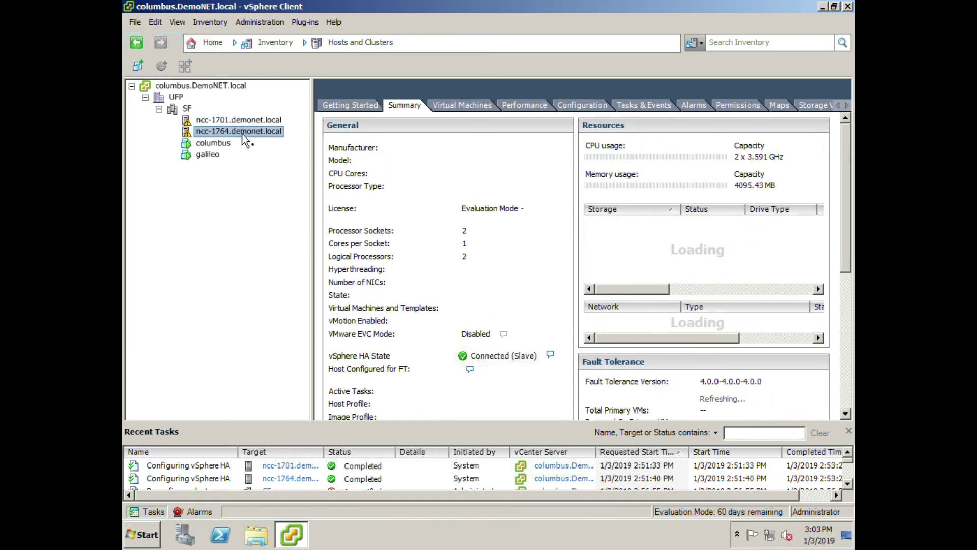
{"action": "right_click", "coordinate": [243, 134]}
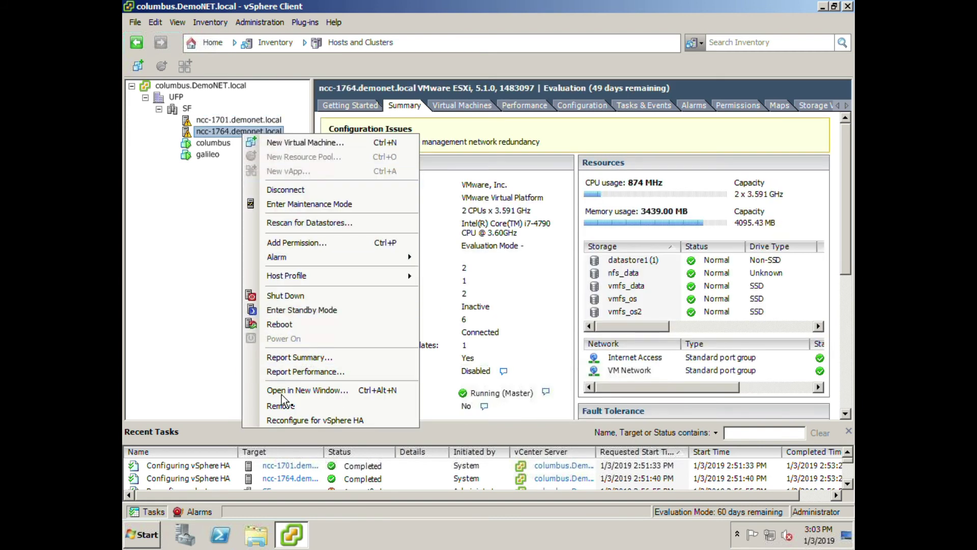
{"action": "left_click", "coordinate": [287, 419]}
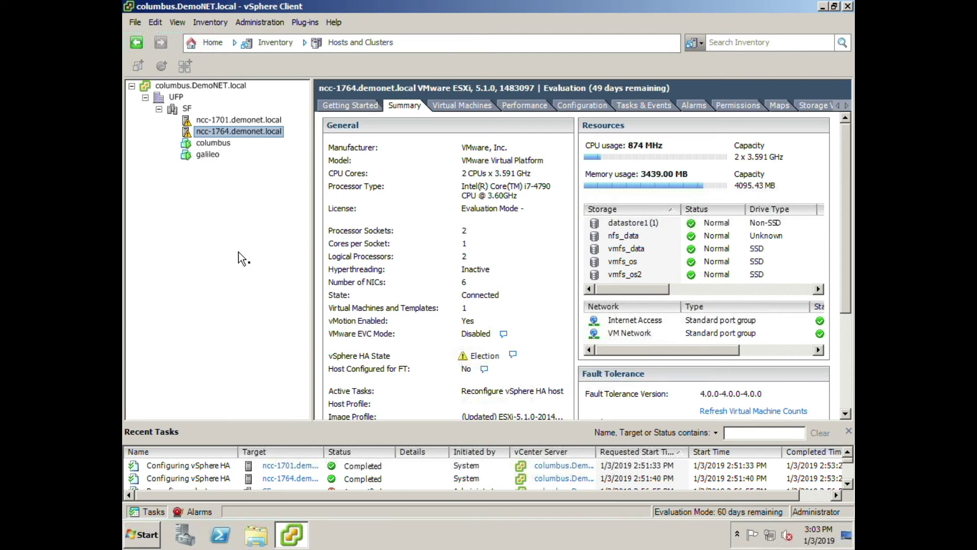
Check both hosts' HA status until ncc-1764 reports Running (Master).
{"action": "left_click", "coordinate": [252, 121]}
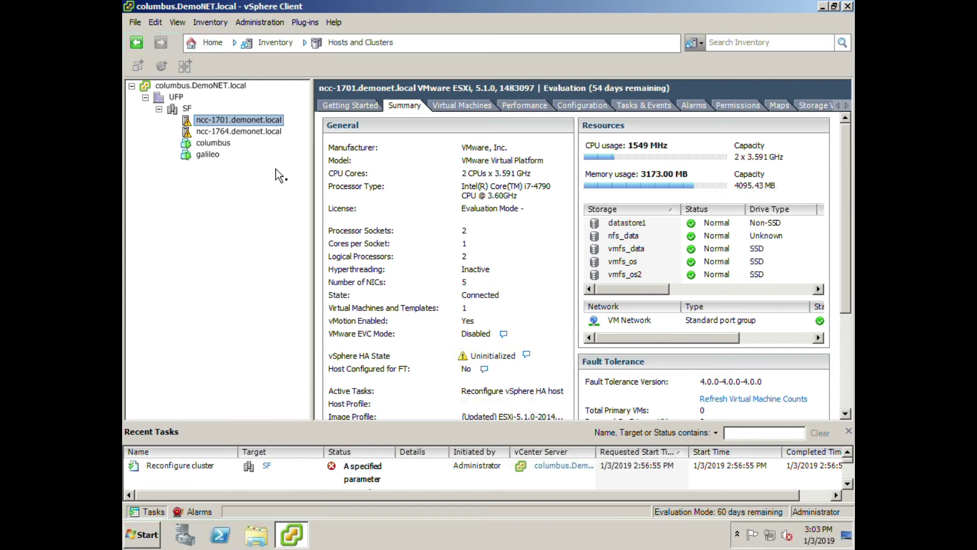
{"action": "left_click", "coordinate": [257, 133]}
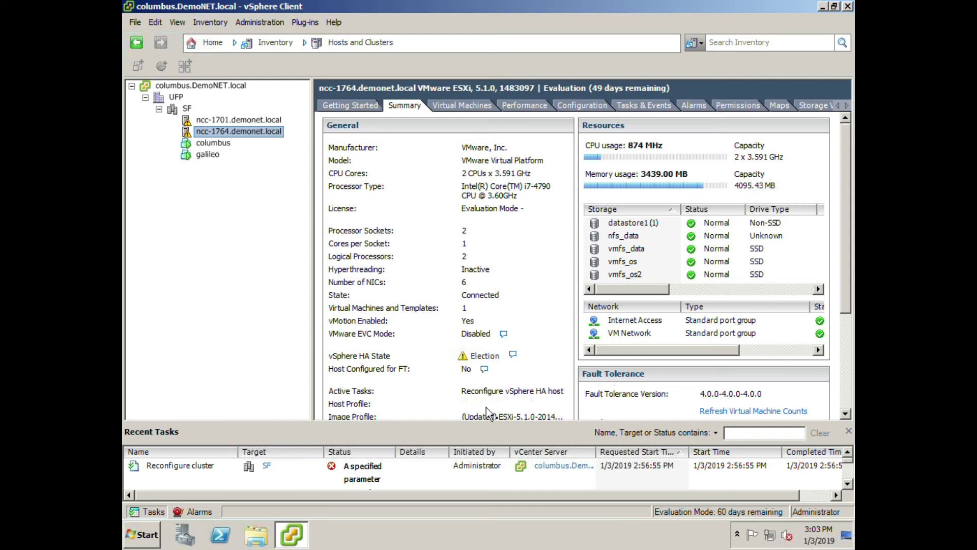
{"action": "left_click", "coordinate": [246, 122]}
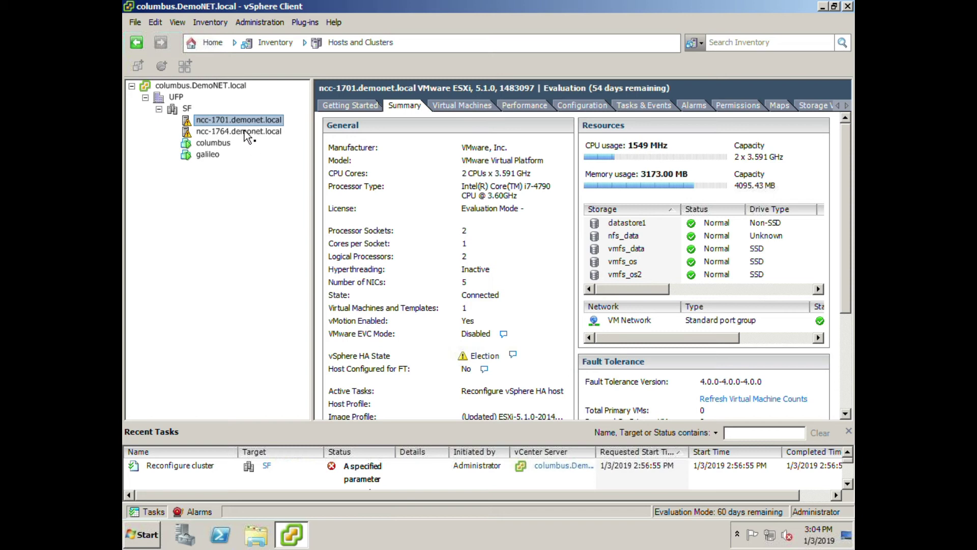
{"action": "left_click", "coordinate": [245, 130]}
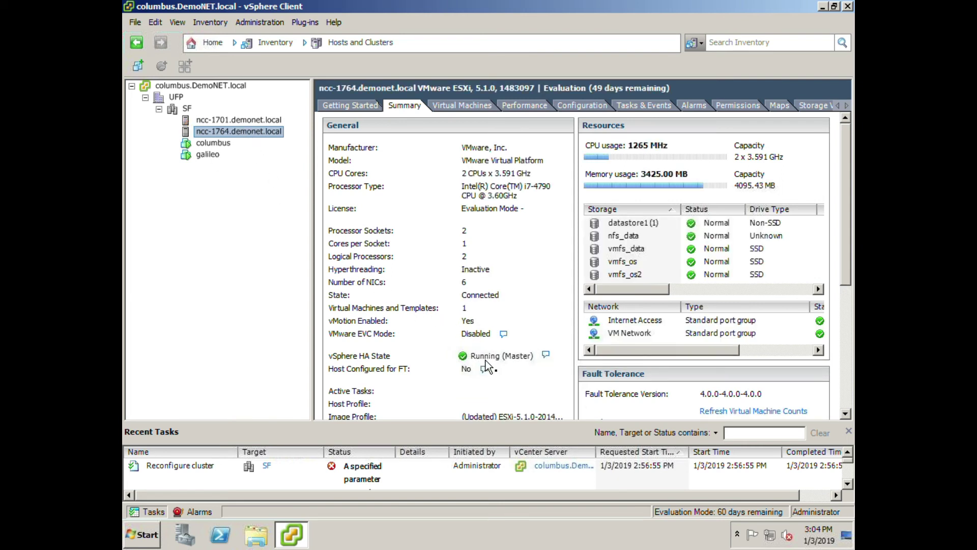
Check the ncc-1701, ncc-1764 and SF summaries for healthy HA states.
{"action": "left_click", "coordinate": [221, 120]}
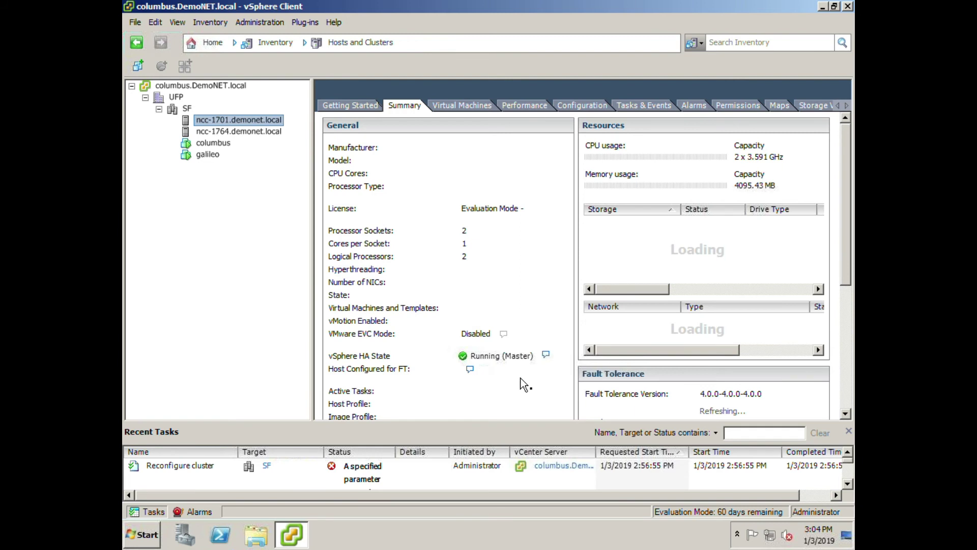
{"action": "left_click", "coordinate": [242, 131]}
{"action": "left_click", "coordinate": [197, 123]}
{"action": "left_click", "coordinate": [188, 108]}
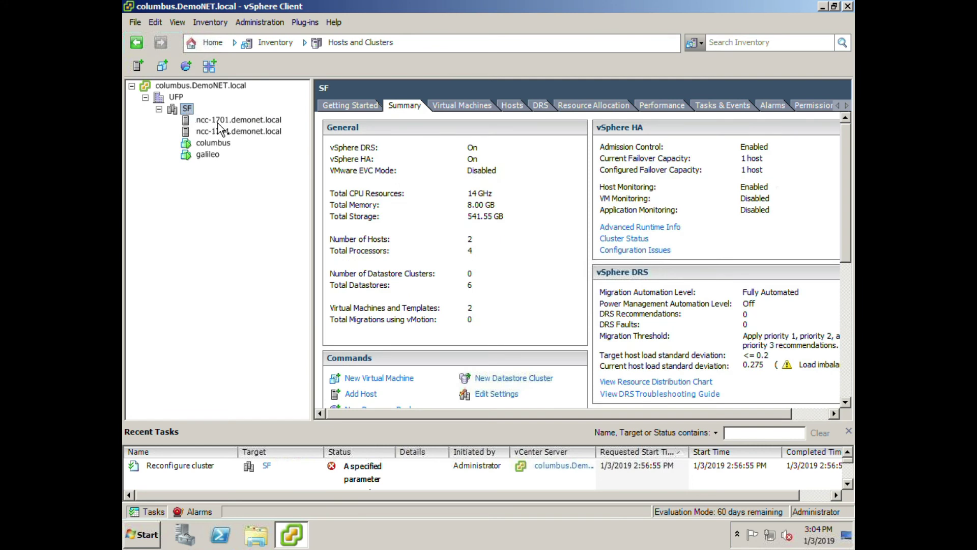
{"action": "left_click", "coordinate": [218, 123]}
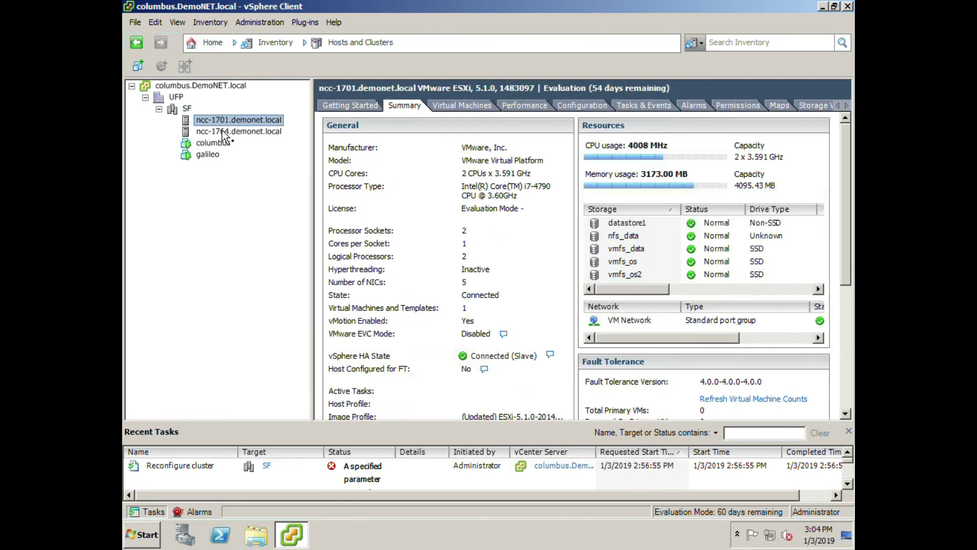
{"action": "left_click", "coordinate": [222, 131]}
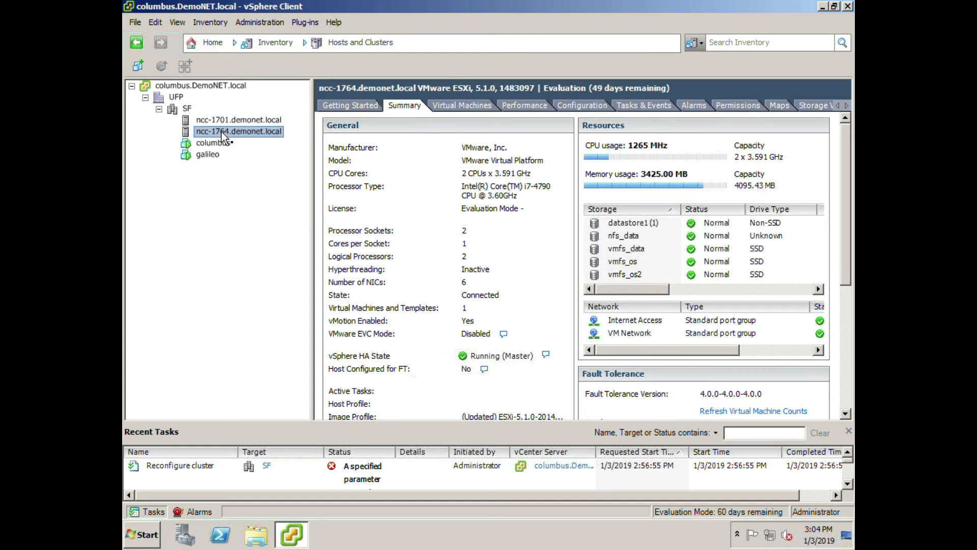
View VMs columbus and galileo, then return to ncc-1701 in Hosts and Clusters.
{"action": "left_click", "coordinate": [206, 145]}
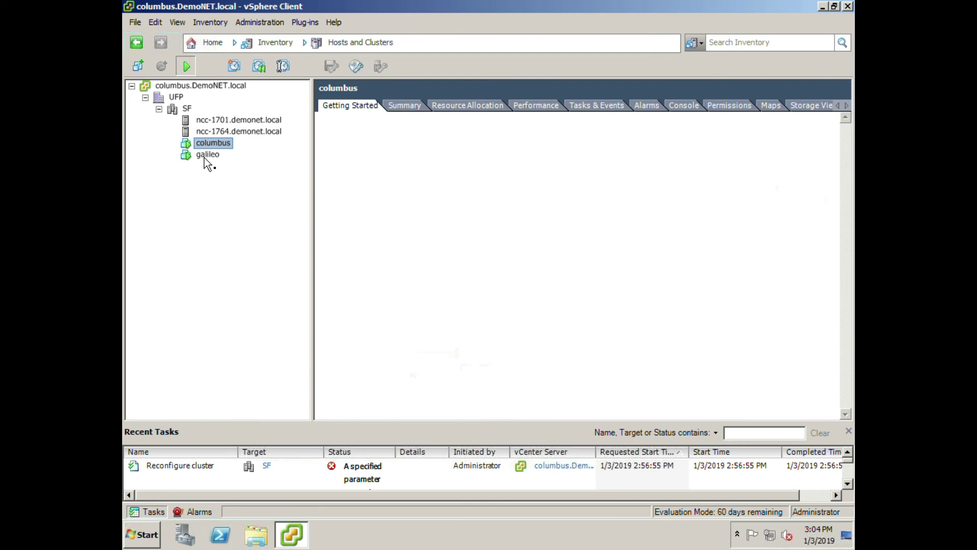
{"action": "left_click", "coordinate": [205, 155]}
{"action": "left_click", "coordinate": [206, 144]}
{"action": "left_click", "coordinate": [208, 121]}
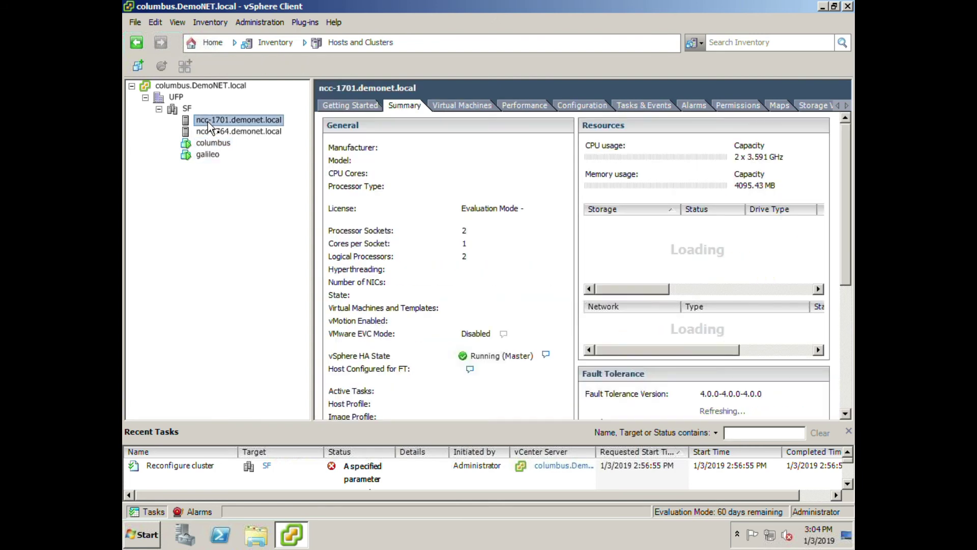
{"action": "left_click", "coordinate": [330, 44]}
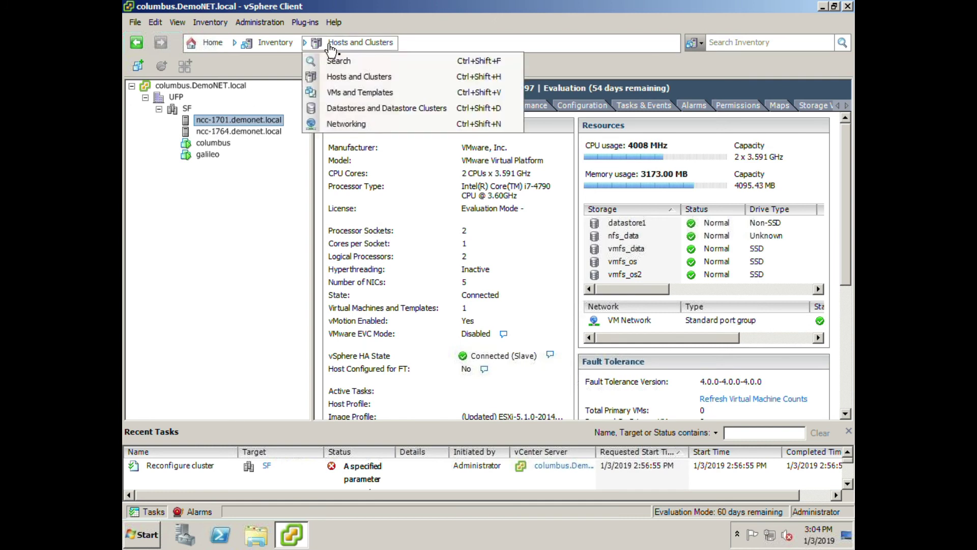
{"action": "left_click", "coordinate": [331, 77]}
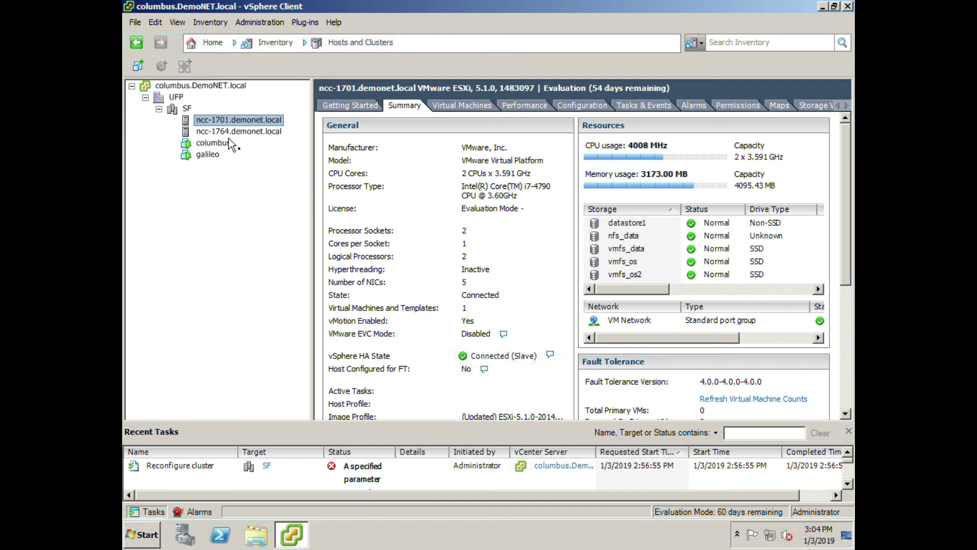
Switch to the VMs and Templates view and expand datacenter UFP.
{"action": "left_click", "coordinate": [326, 43]}
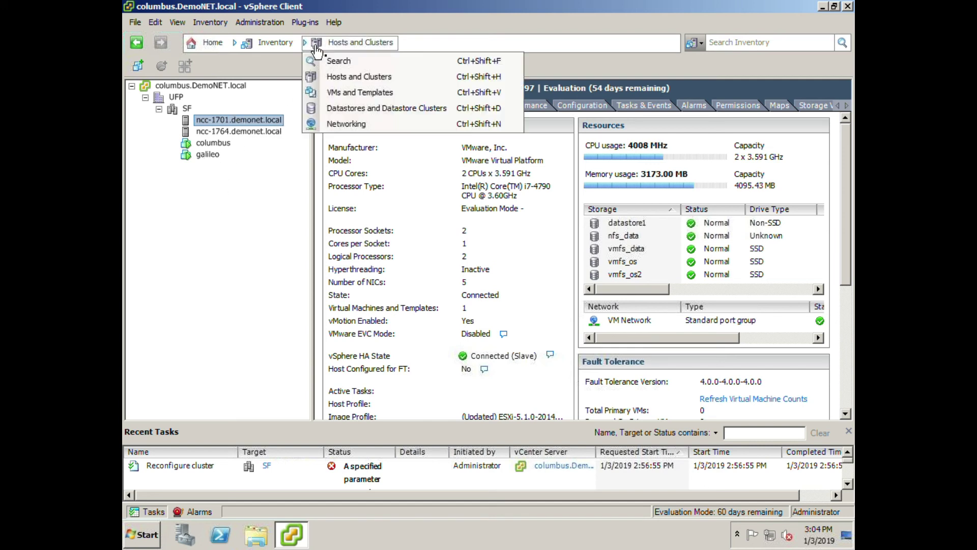
{"action": "left_click", "coordinate": [350, 93]}
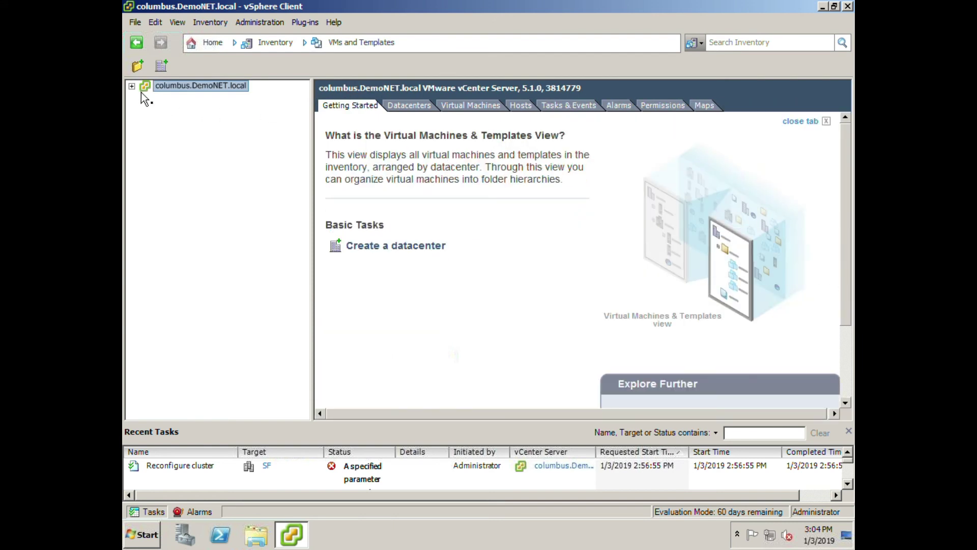
{"action": "left_click", "coordinate": [132, 86]}
{"action": "left_click", "coordinate": [145, 98]}
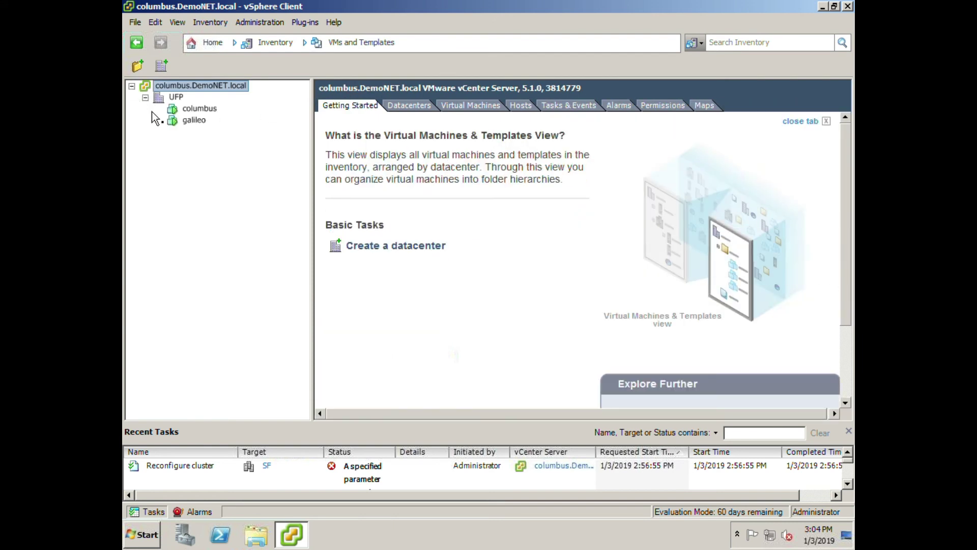
In Datastores view, browse UFP's datastores and list the virtual machines on vmfs_os.
{"action": "left_click", "coordinate": [303, 44]}
{"action": "left_click", "coordinate": [334, 111]}
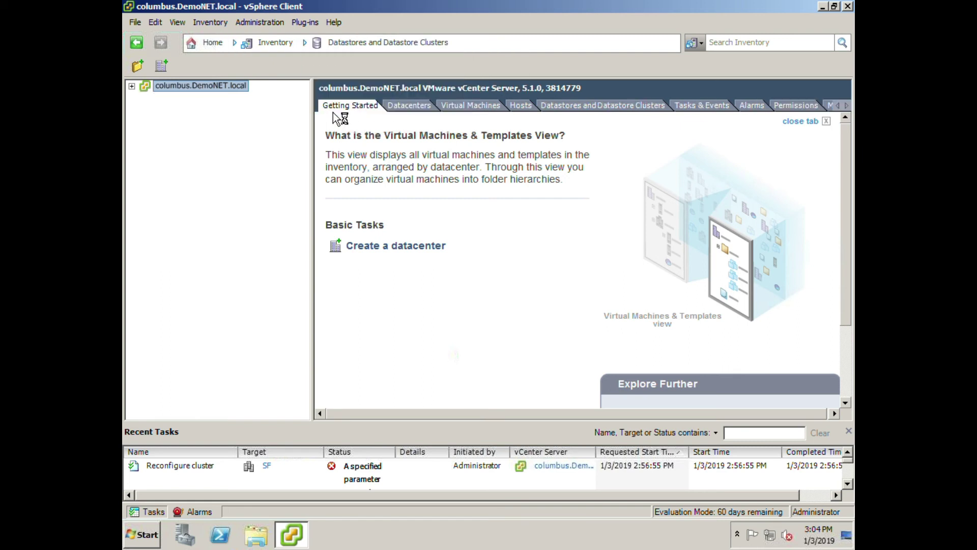
{"action": "left_click", "coordinate": [132, 87]}
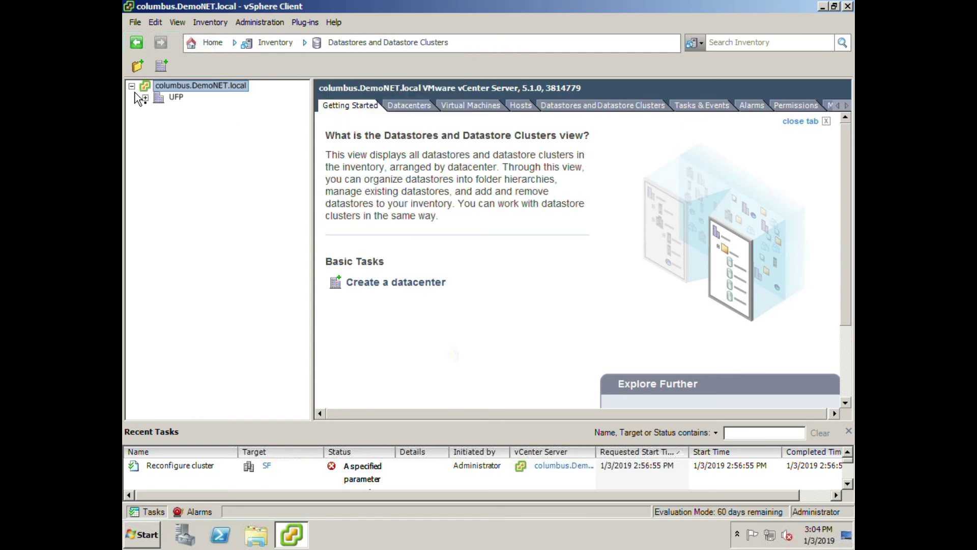
{"action": "left_click", "coordinate": [145, 97]}
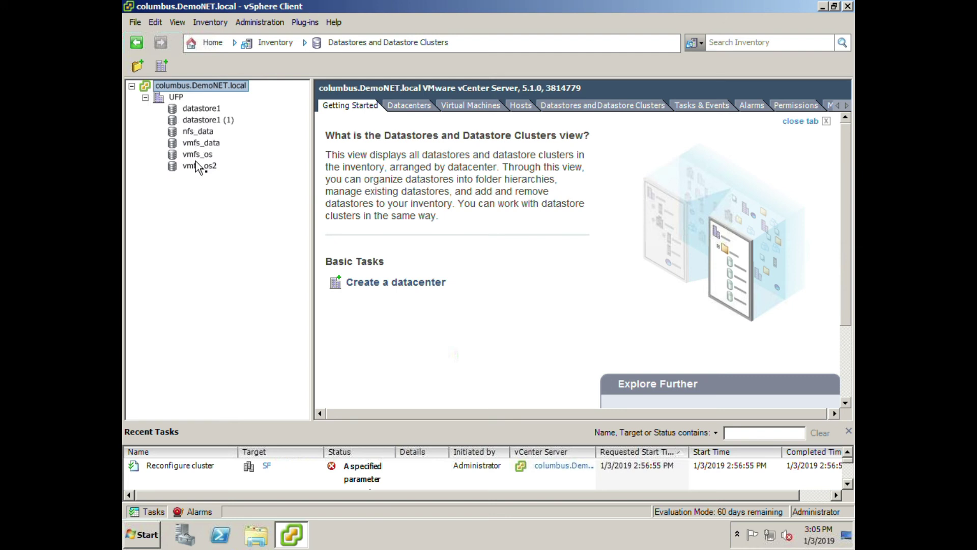
{"action": "left_click", "coordinate": [198, 134]}
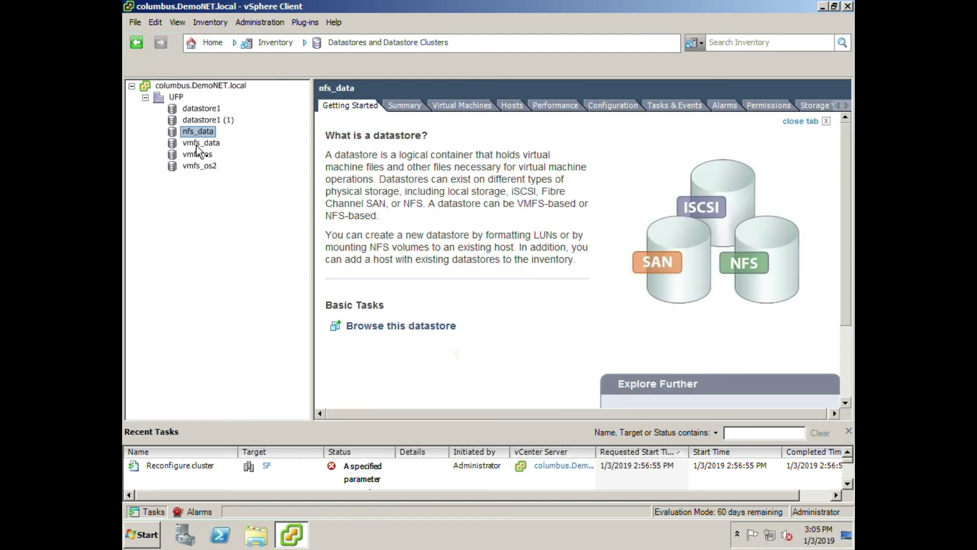
{"action": "left_click", "coordinate": [200, 143]}
{"action": "left_click", "coordinate": [196, 154]}
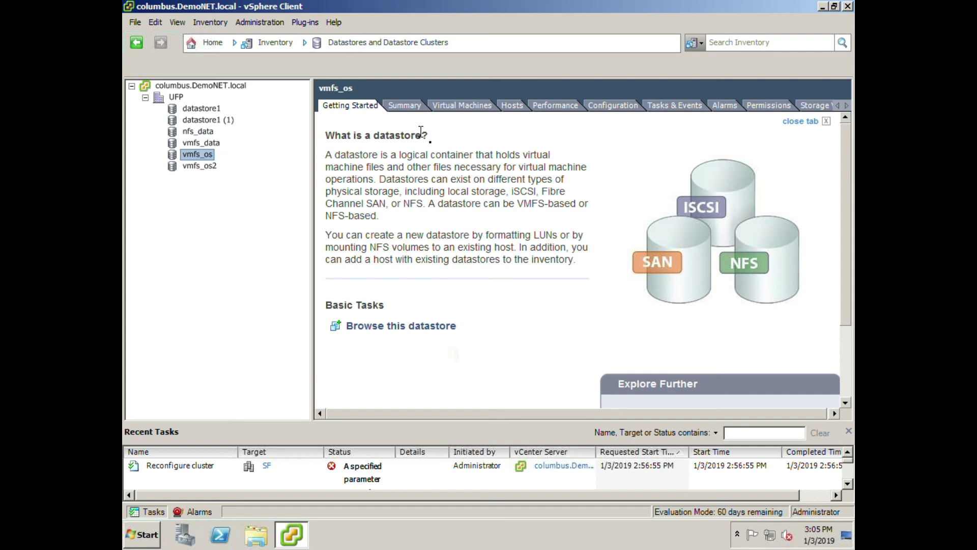
{"action": "left_click", "coordinate": [462, 106]}
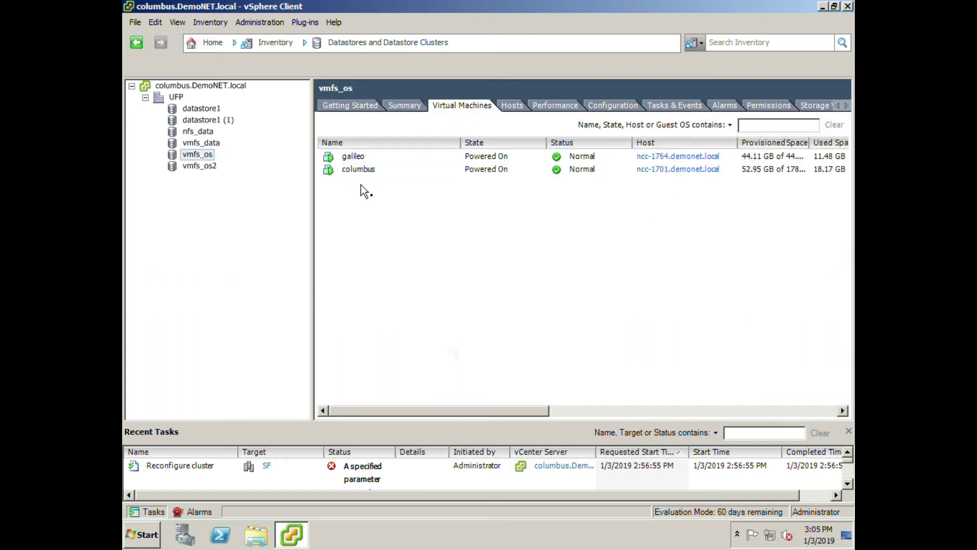
In the Networking view, inspect UFP's VM Network and Internet Access networks.
{"action": "left_click", "coordinate": [340, 44]}
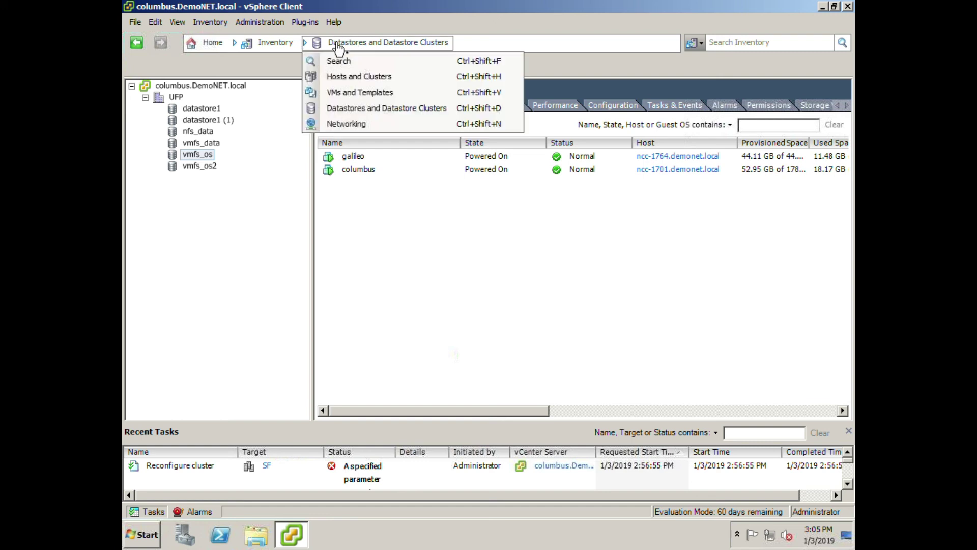
{"action": "left_click", "coordinate": [340, 125]}
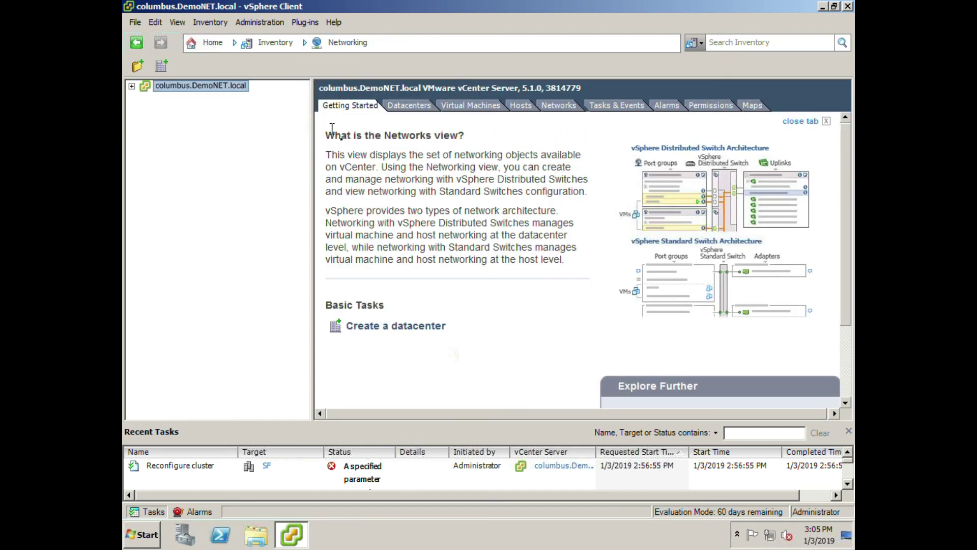
{"action": "left_click", "coordinate": [131, 86]}
{"action": "left_click", "coordinate": [145, 98]}
{"action": "left_click", "coordinate": [217, 120]}
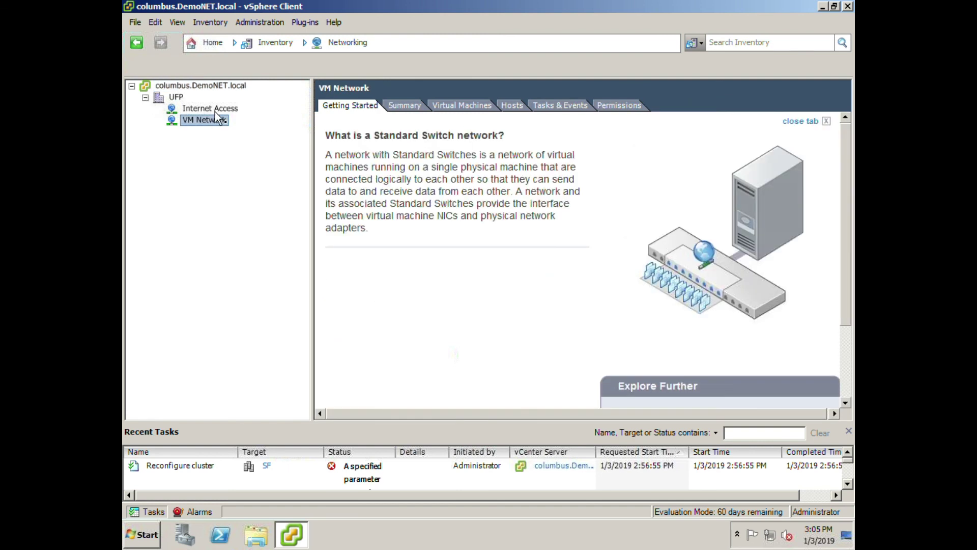
{"action": "left_click", "coordinate": [217, 110]}
{"action": "left_click", "coordinate": [202, 120]}
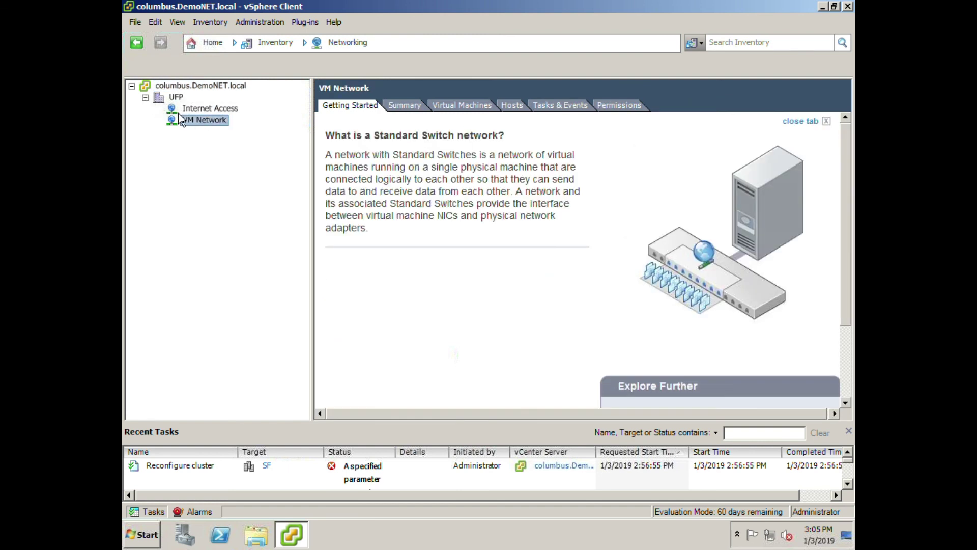
Select datacenter UFP, then return to the Hosts and Clusters view.
{"action": "left_click", "coordinate": [146, 98]}
{"action": "left_click", "coordinate": [146, 98]}
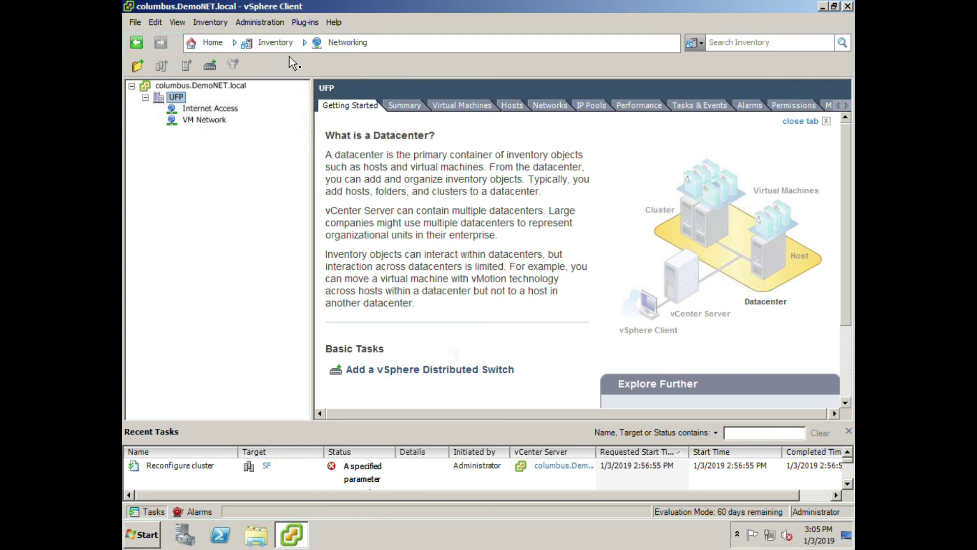
{"action": "left_click", "coordinate": [346, 42]}
{"action": "left_click", "coordinate": [330, 76]}
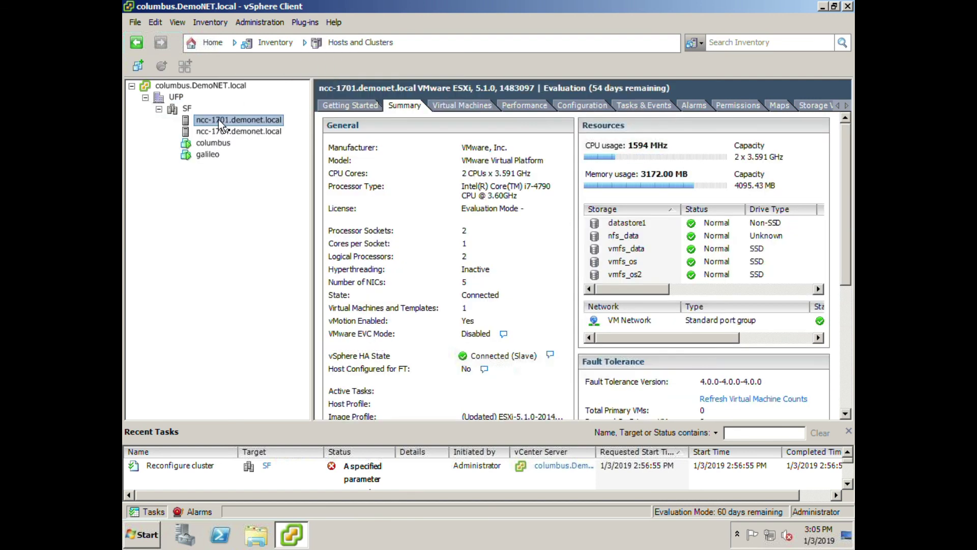